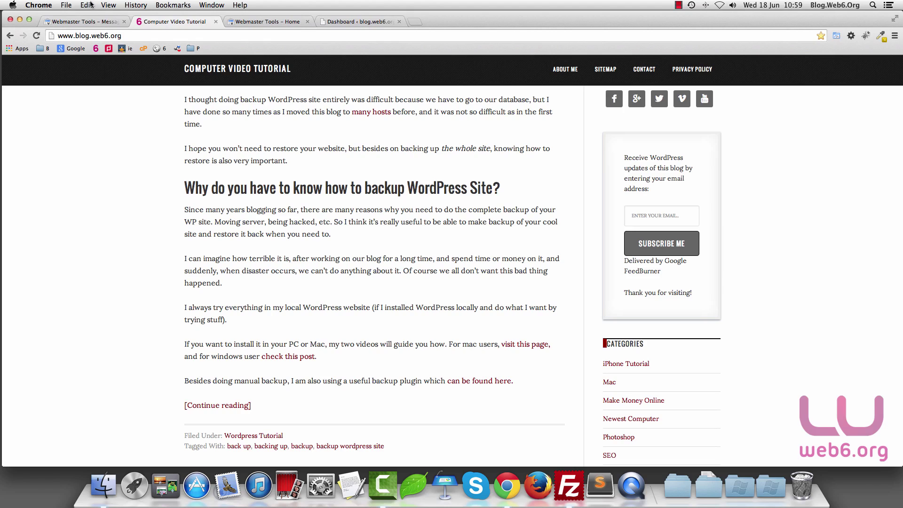
Open Webmaster Tools Site Messages to view the 6/18/14 preferred-domain-changed notice.
left_click(75, 21)
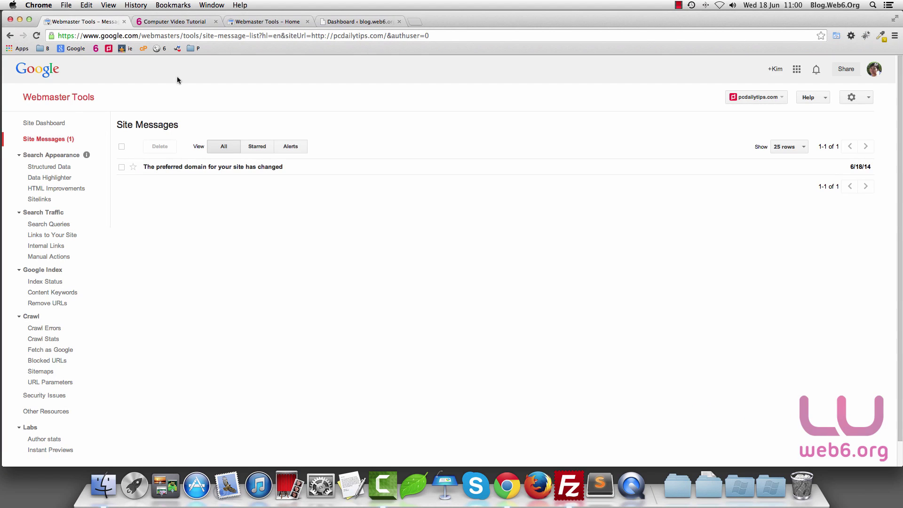
In Settings > Reading, uncheck 'Discourage search engines from indexing this site' and save.
left_click(376, 21)
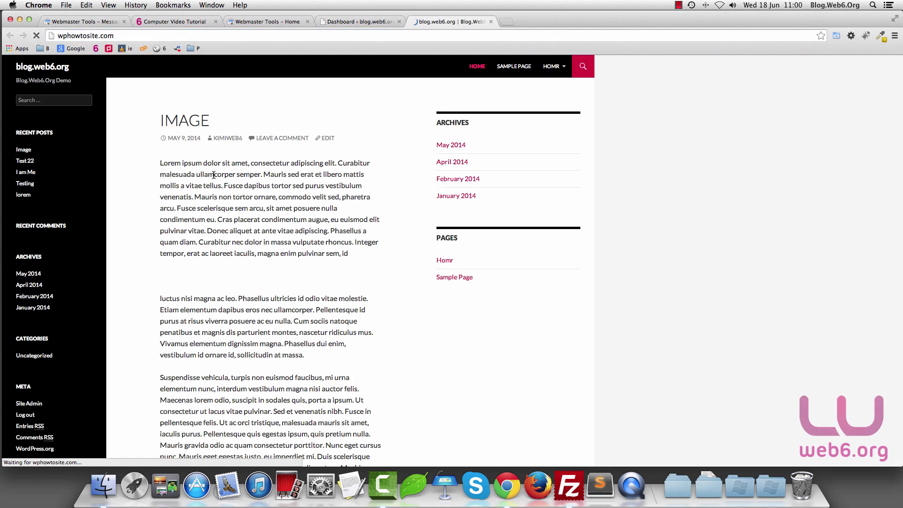
left_click(354, 22)
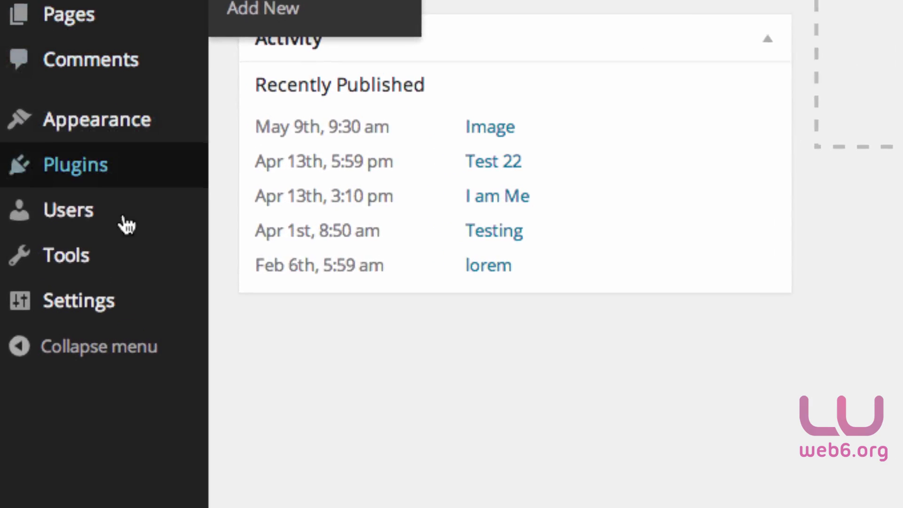
mouse_move(81, 306)
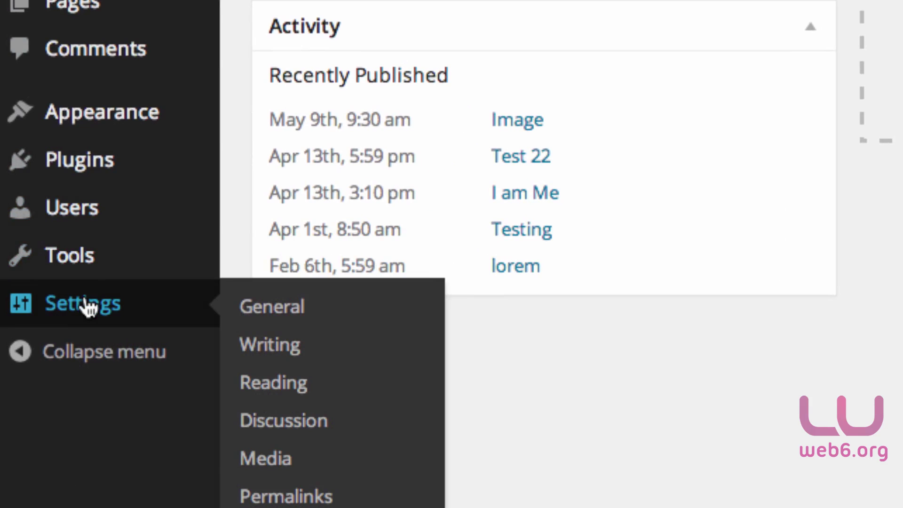
left_click(282, 397)
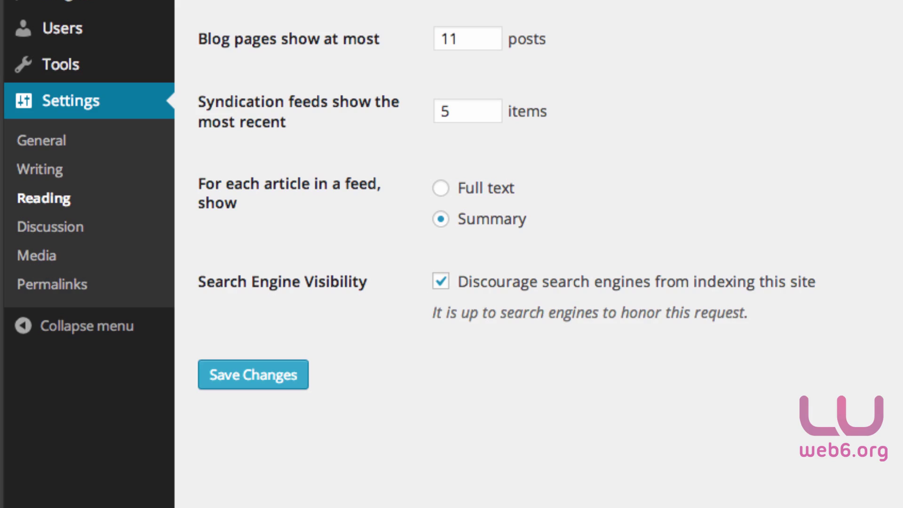
left_click(441, 283)
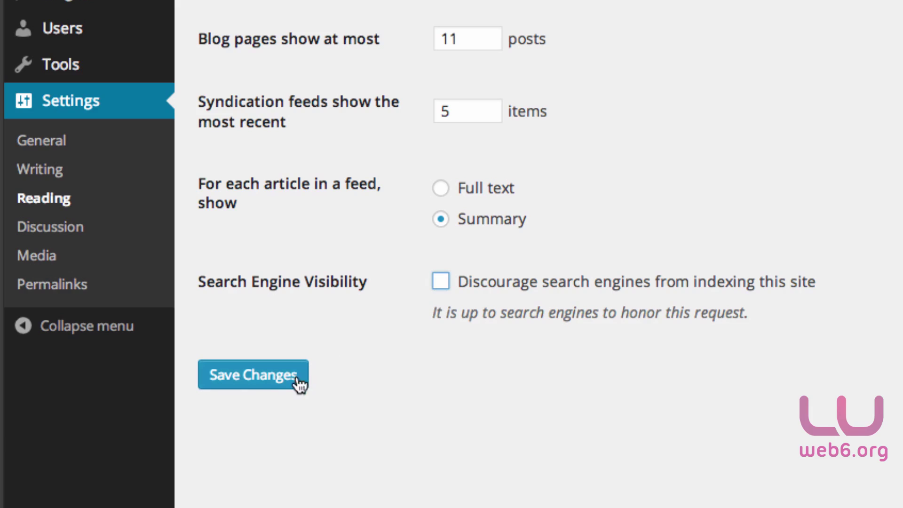
left_click(259, 374)
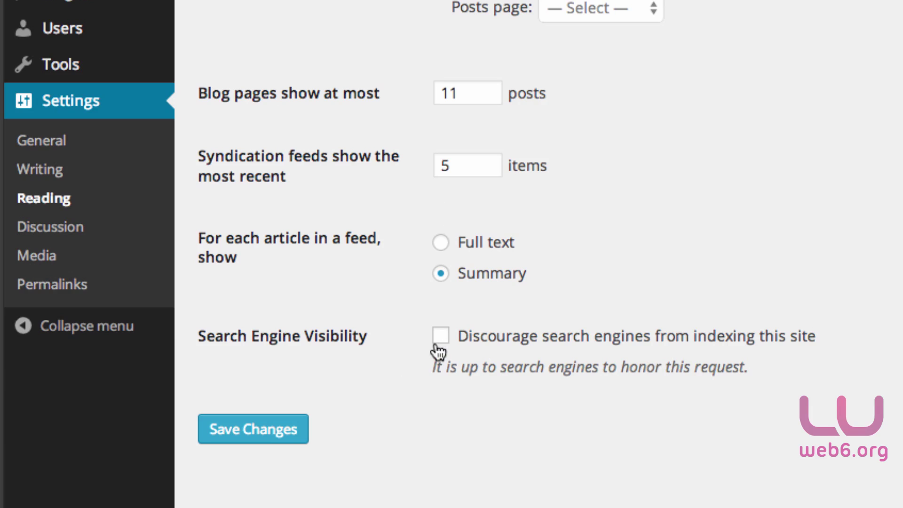
Open Settings > Permalinks and confirm the Post name (/%postname%/) structure is selected.
left_click(59, 290)
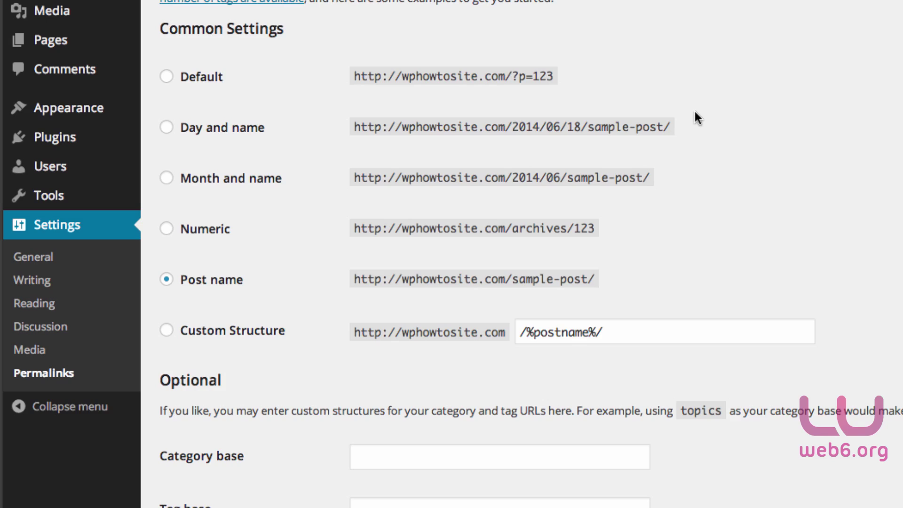
Open General Settings and compare them with the live blog's non-www wphowtosite.com address.
left_click(33, 256)
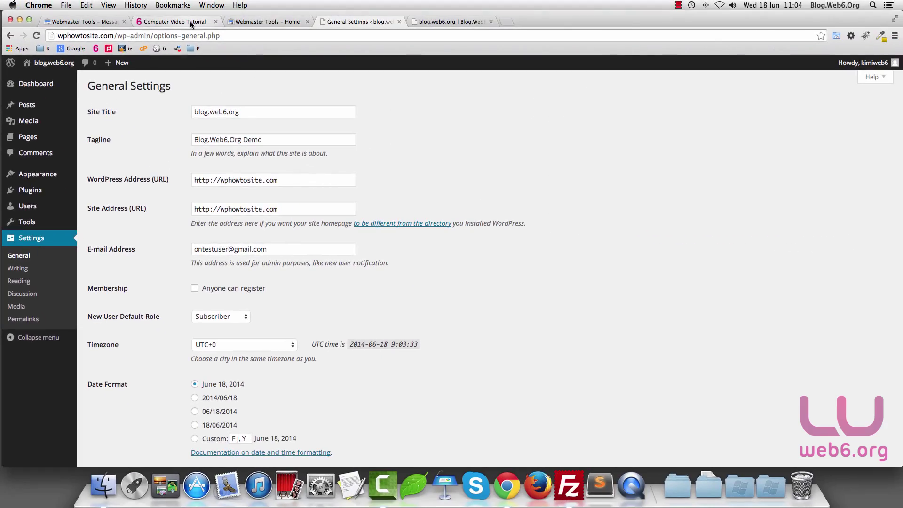
left_click(190, 21)
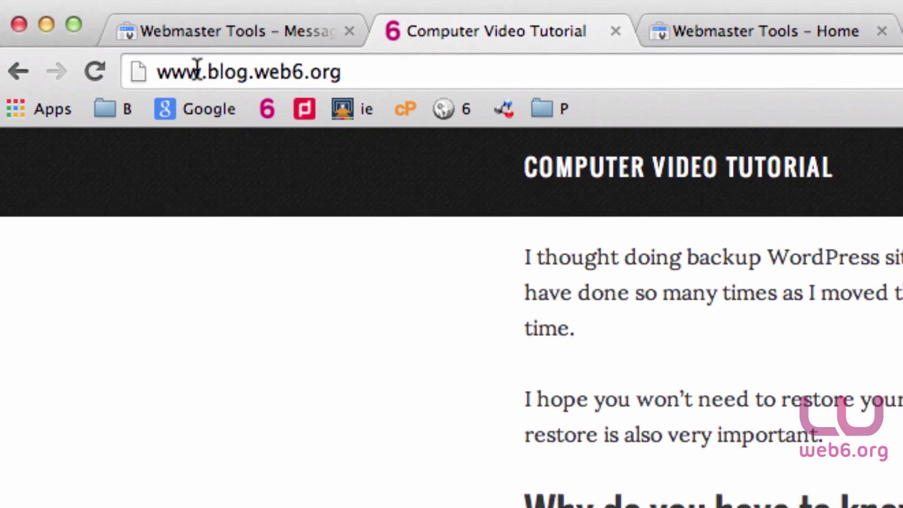
left_click_drag(196, 71, 141, 71)
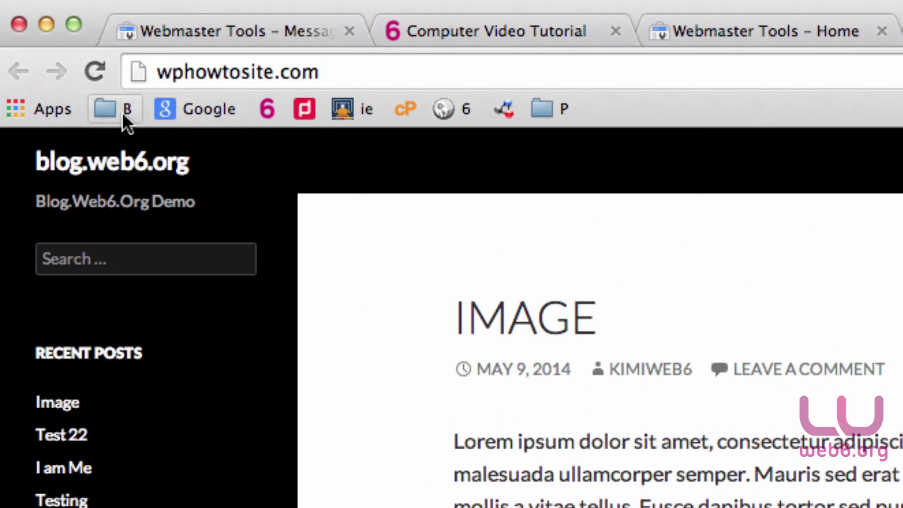
left_click(158, 72)
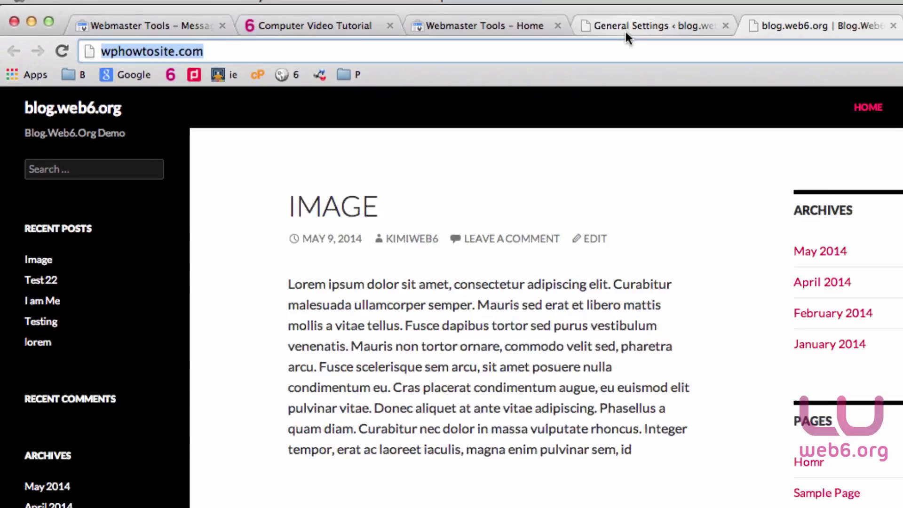
left_click(625, 34)
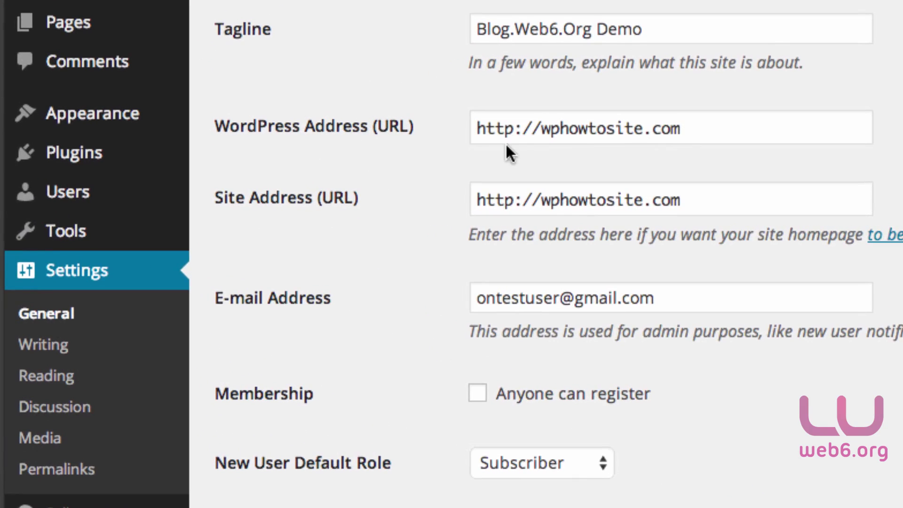
left_click(542, 136)
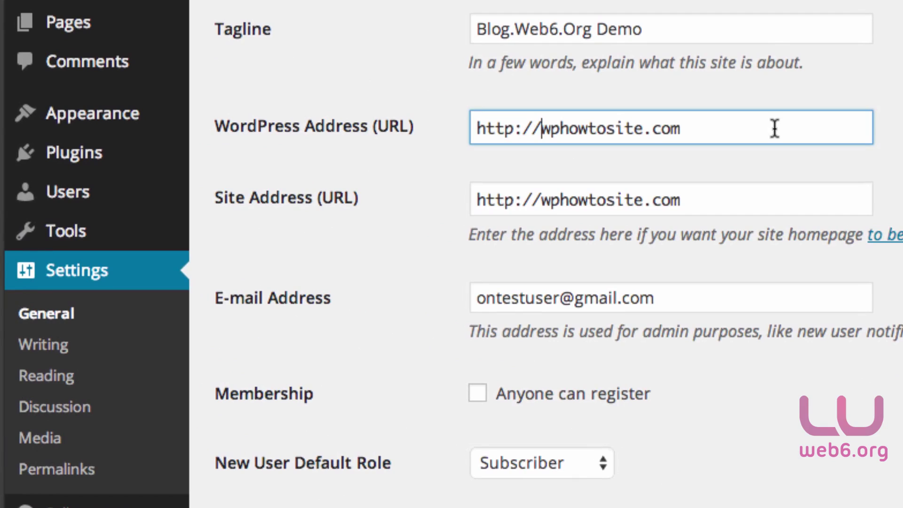
type("www.")
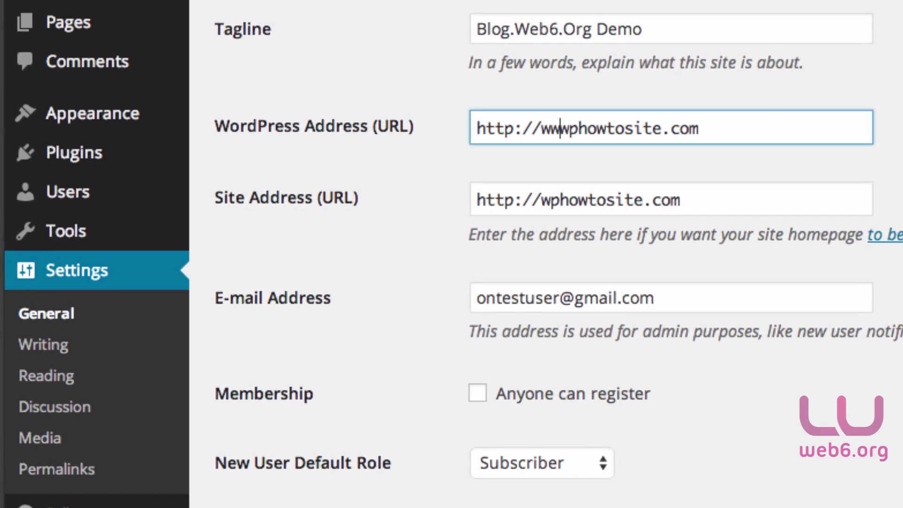
left_click(541, 198)
type("www.")
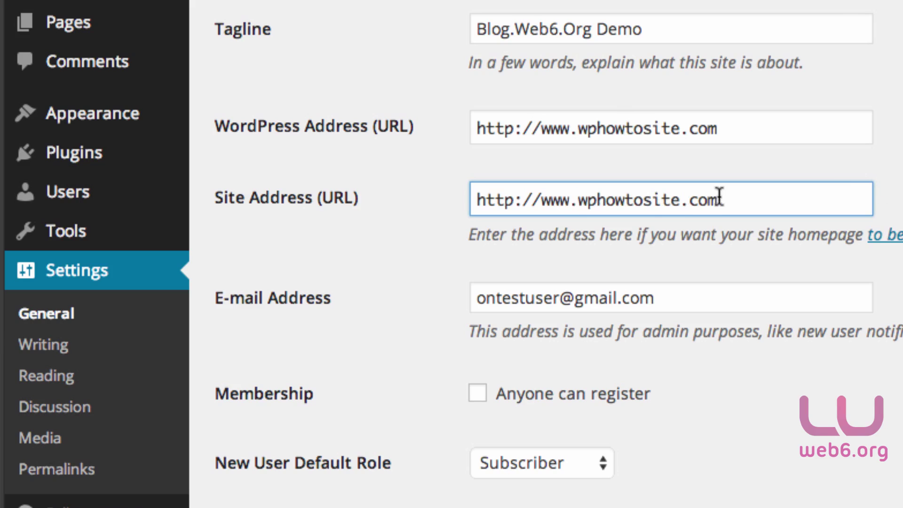
scroll(452, 254, "down", 5)
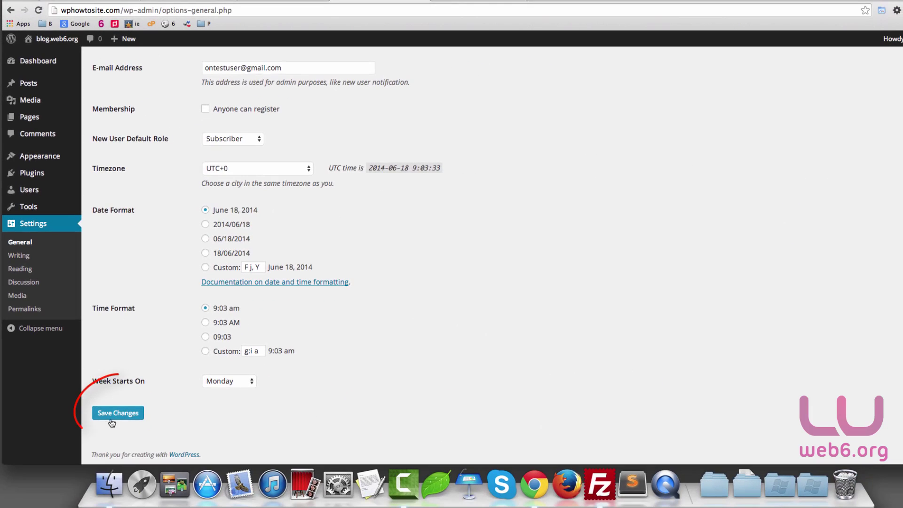
Save the www addresses, log back into WordPress and reopen General Settings.
left_click(117, 413)
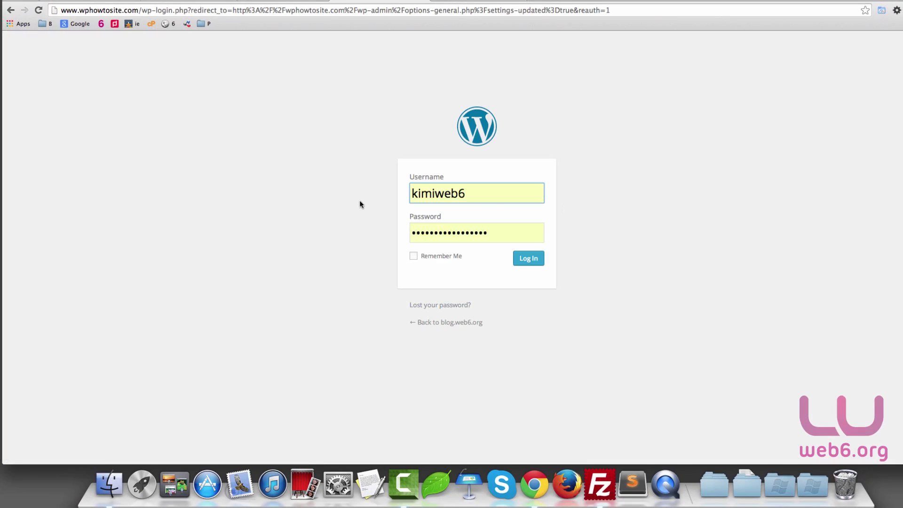
left_click(535, 267)
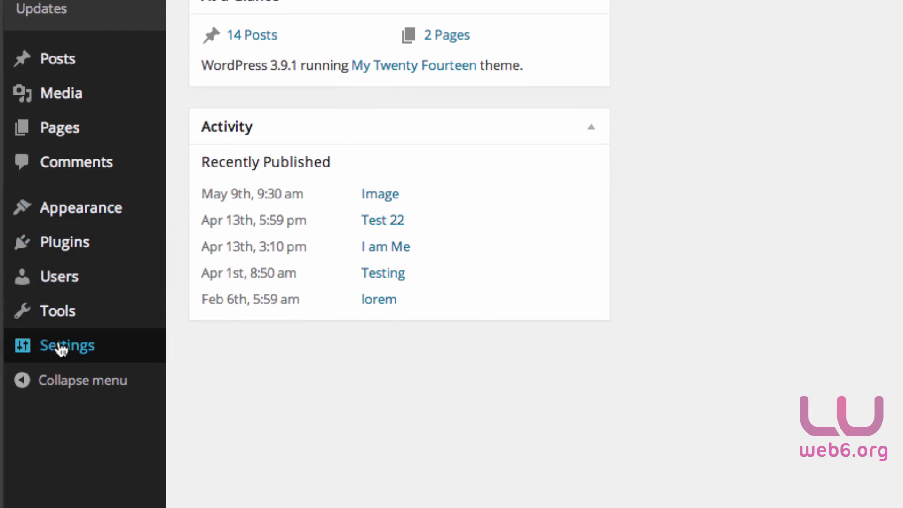
left_click(78, 352)
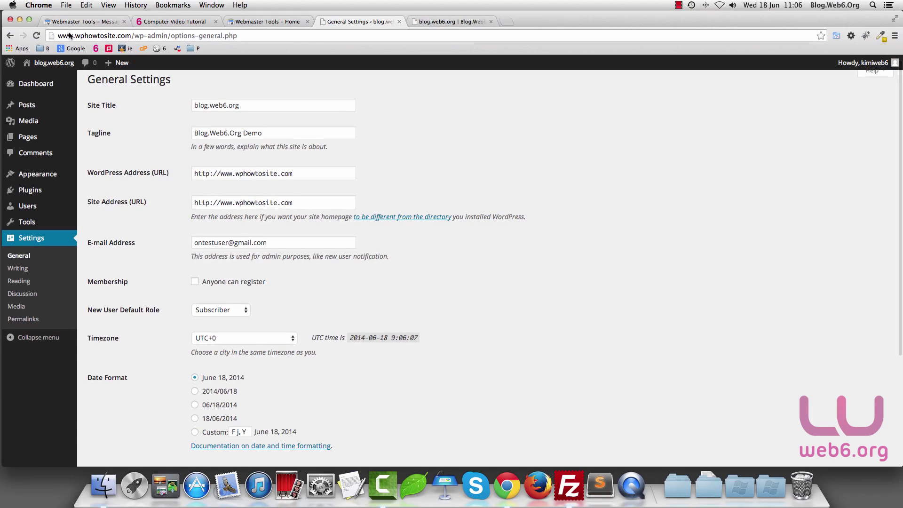
left_click(71, 36)
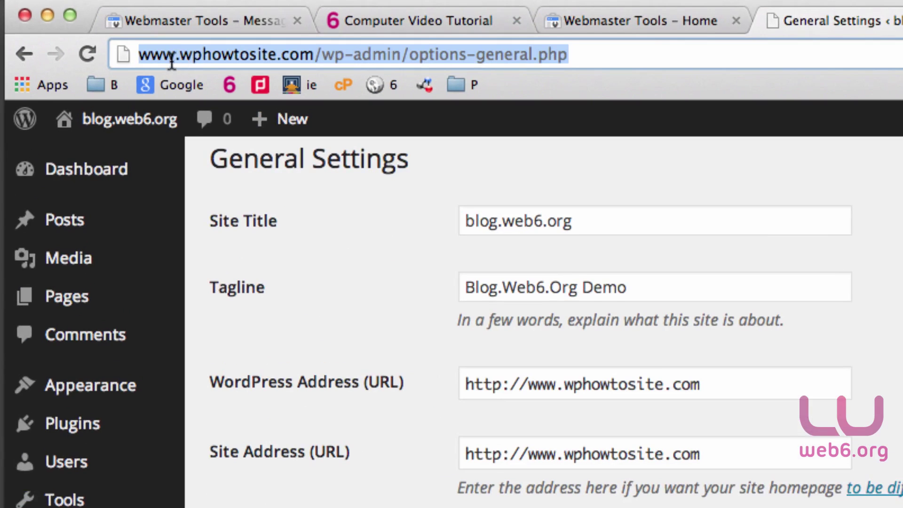
left_click(171, 62)
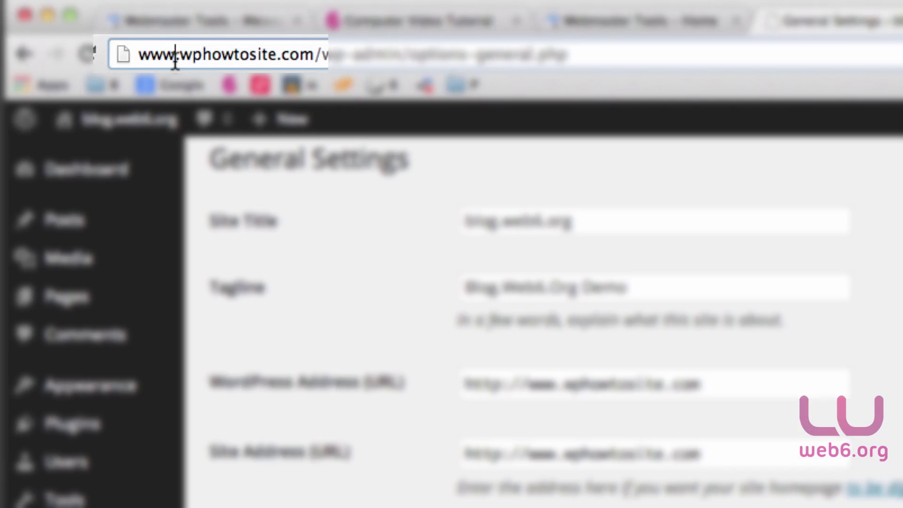
double_click(146, 54)
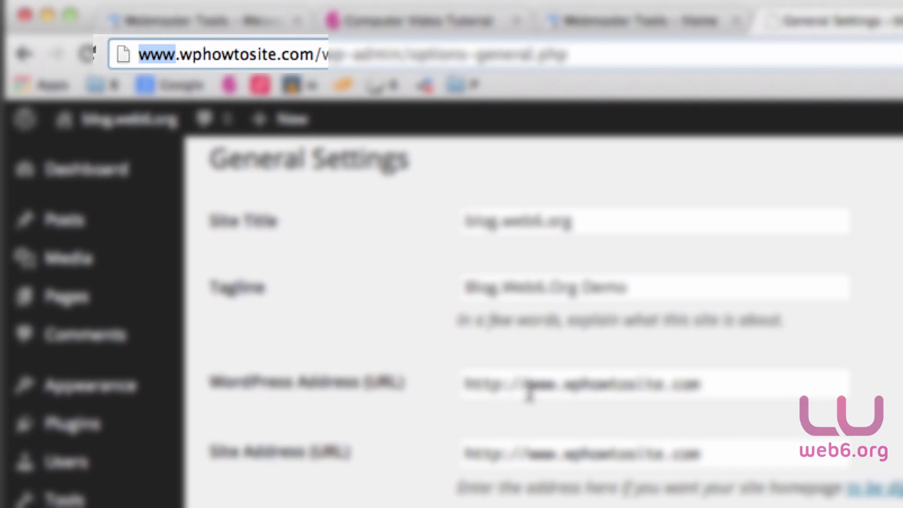
left_click_drag(552, 379, 517, 379)
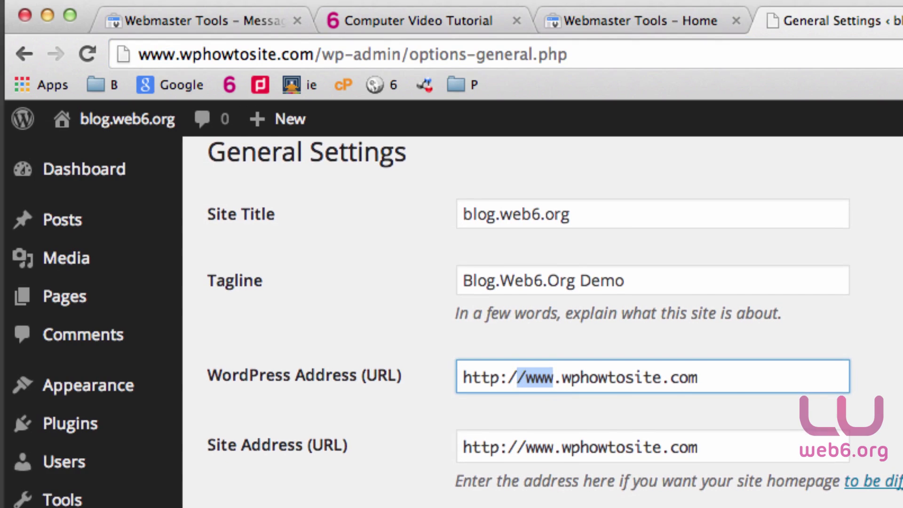
scroll(602, 442, "down", 1)
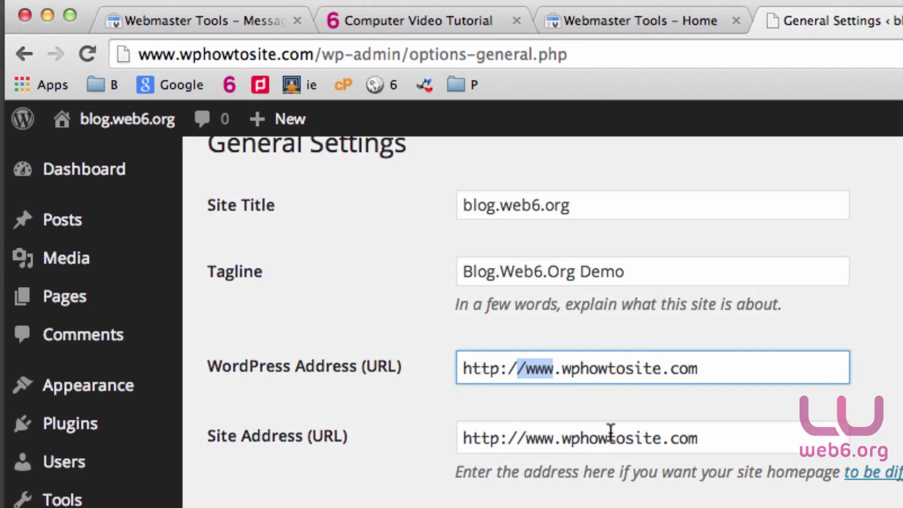
scroll(610, 432, "down", 1)
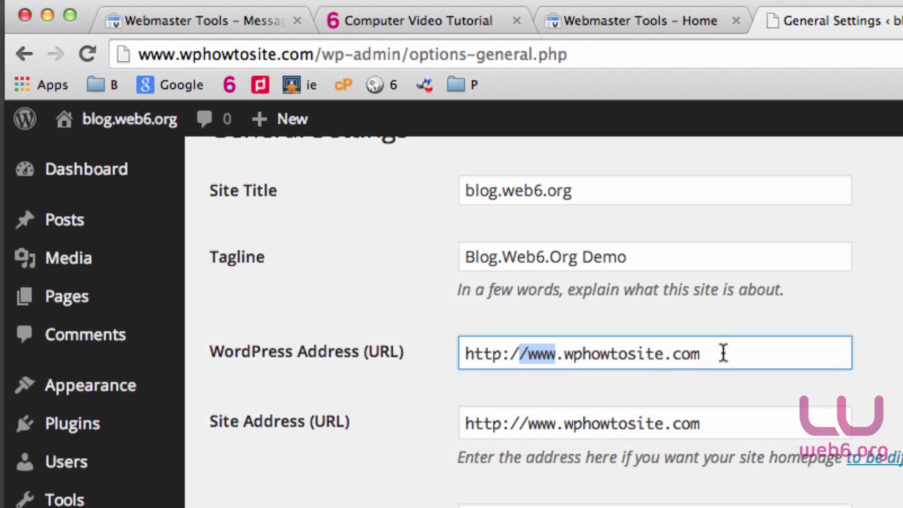
left_click(615, 23)
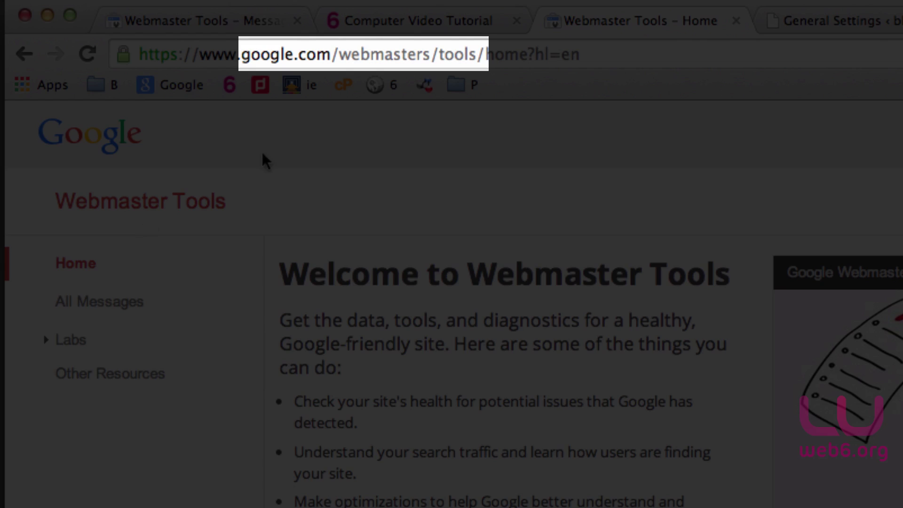
Trim 'home?hl=en' from the Webmaster Tools address and reload the page.
left_click_drag(486, 53, 637, 52)
key("BackSpace")
key("Return")
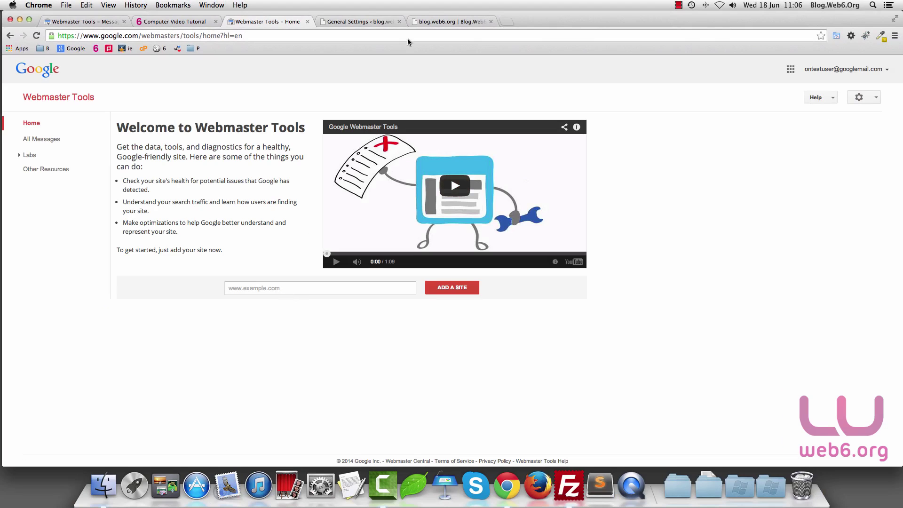
left_click(343, 24)
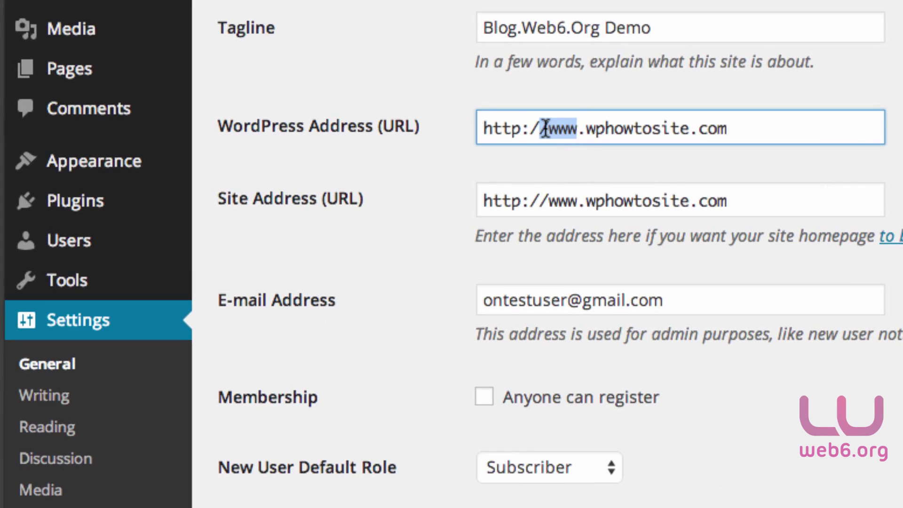
left_click(544, 128)
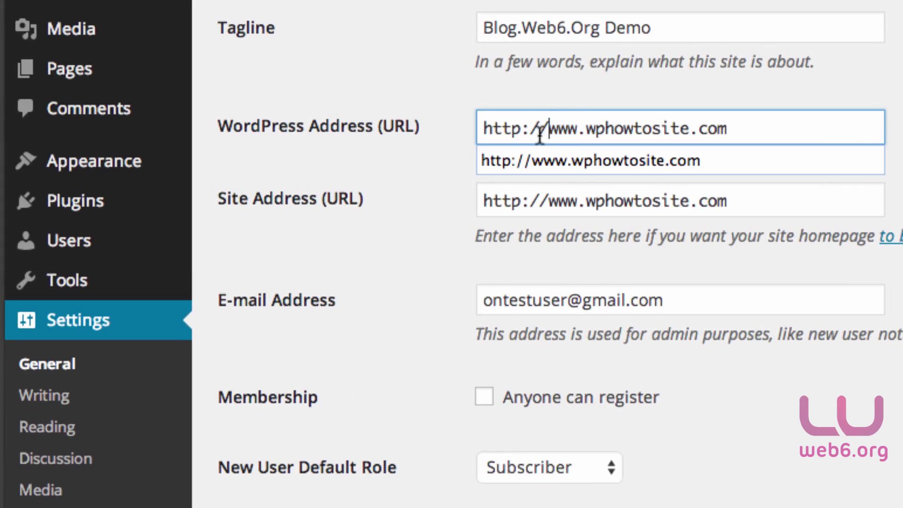
left_click_drag(548, 128, 786, 129)
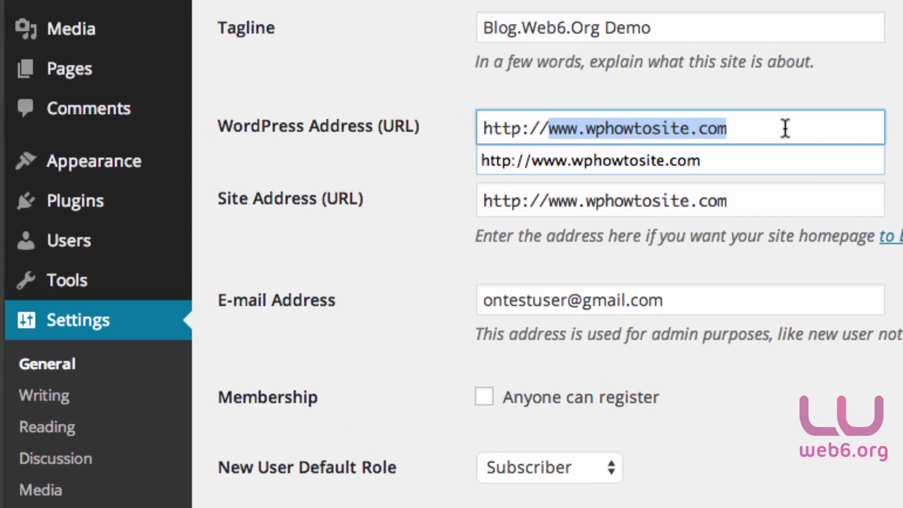
left_click(772, 126)
triple_click(798, 127)
key("super+c")
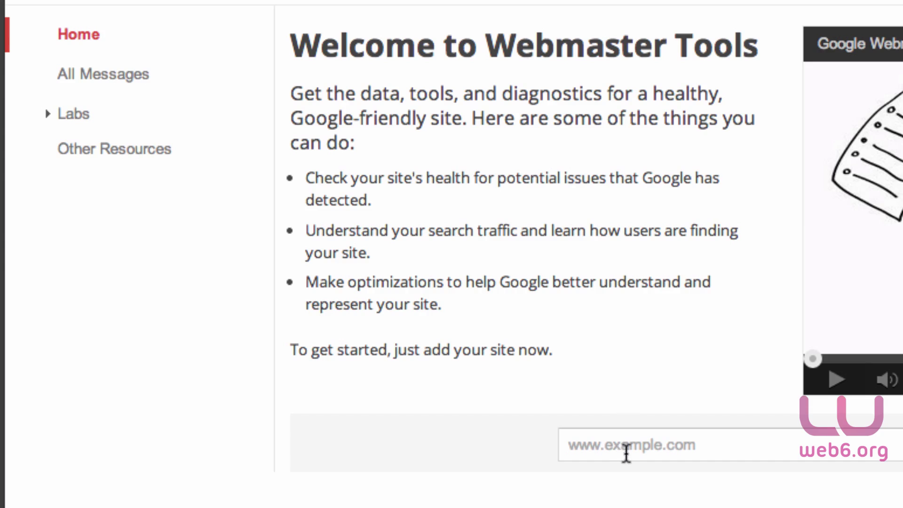
left_click(633, 442)
right_click(635, 441)
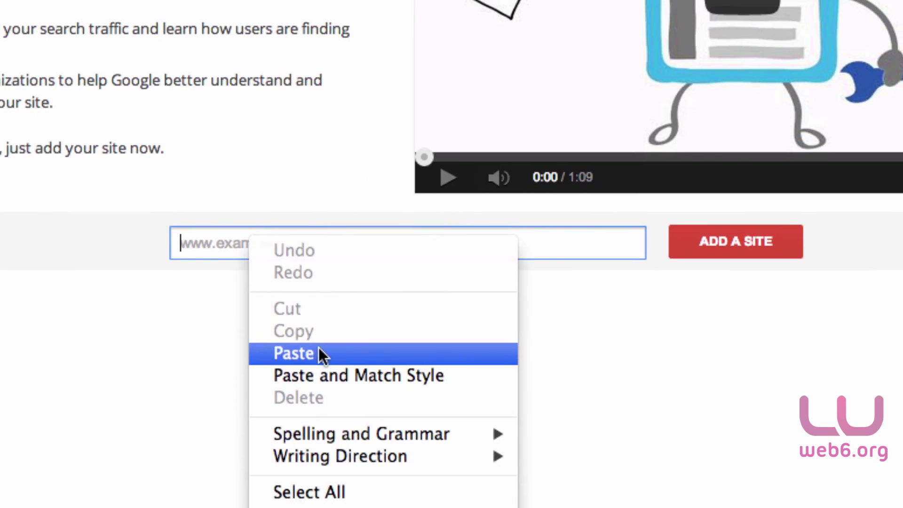
left_click(319, 350)
left_click(740, 259)
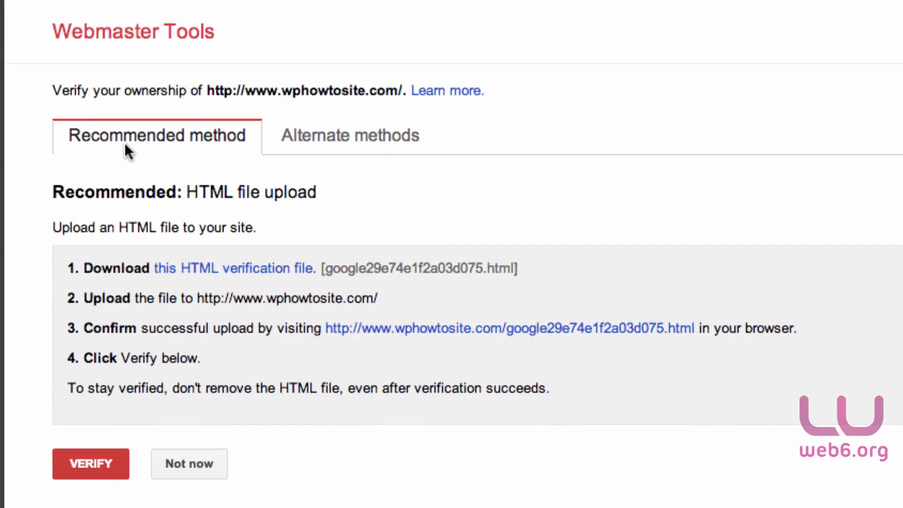
Download the HTML verification file google29e74e1f2a03d075.html and select it on the Desktop in Finder.
left_click(363, 139)
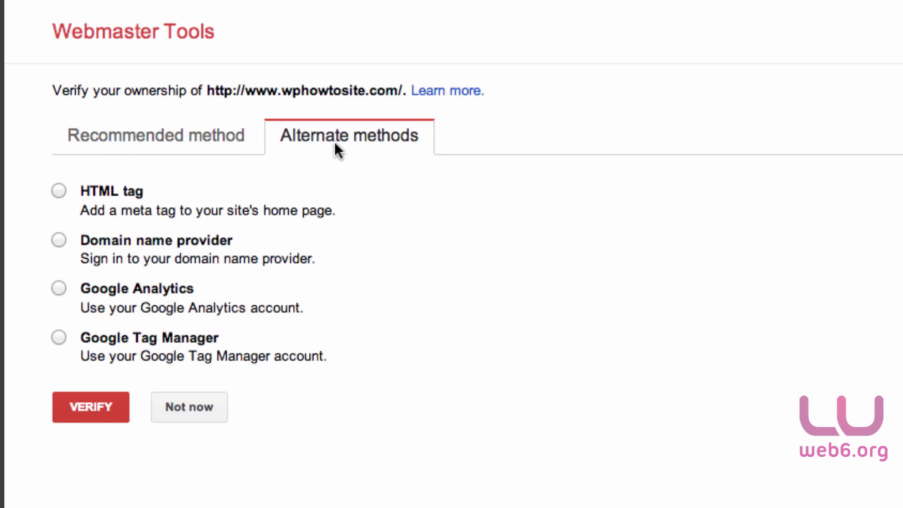
left_click(90, 149)
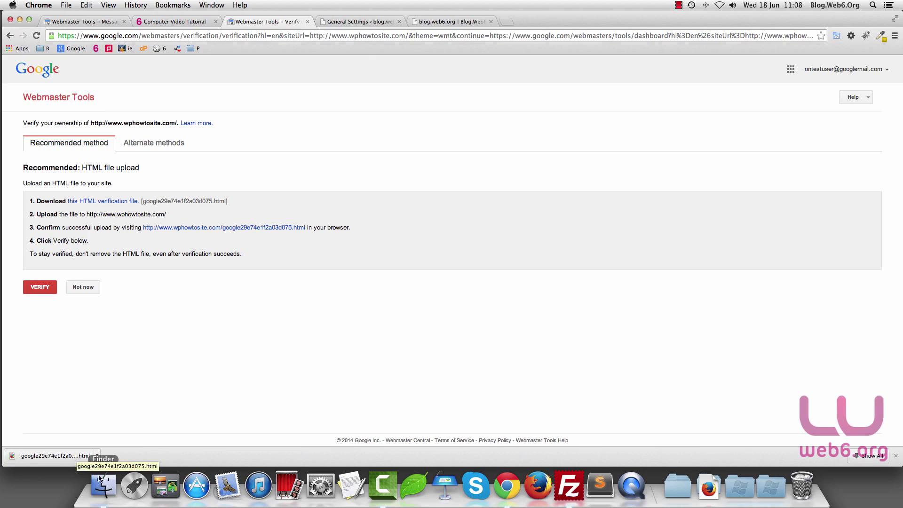
left_click(104, 486)
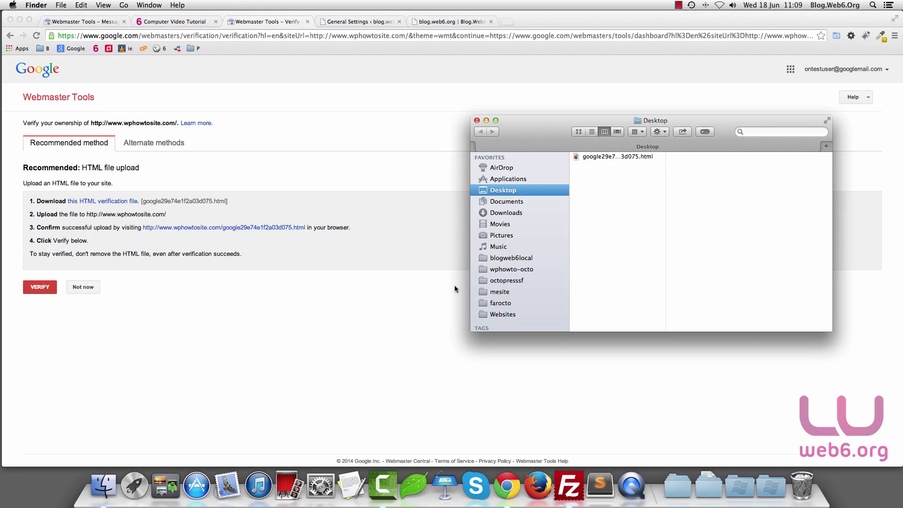
left_click_drag(665, 156, 771, 159)
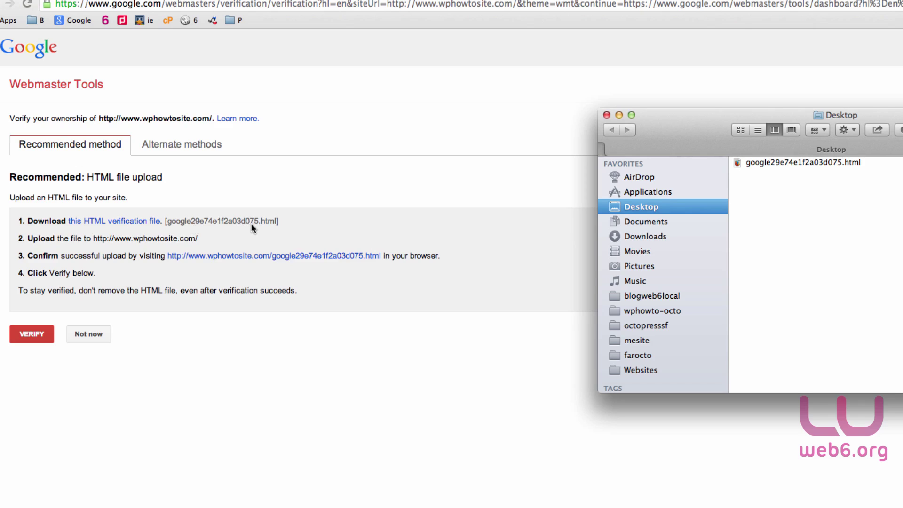
left_click(834, 163)
scroll(840, 165, "right", 3)
scroll(800, 187, "left", 2)
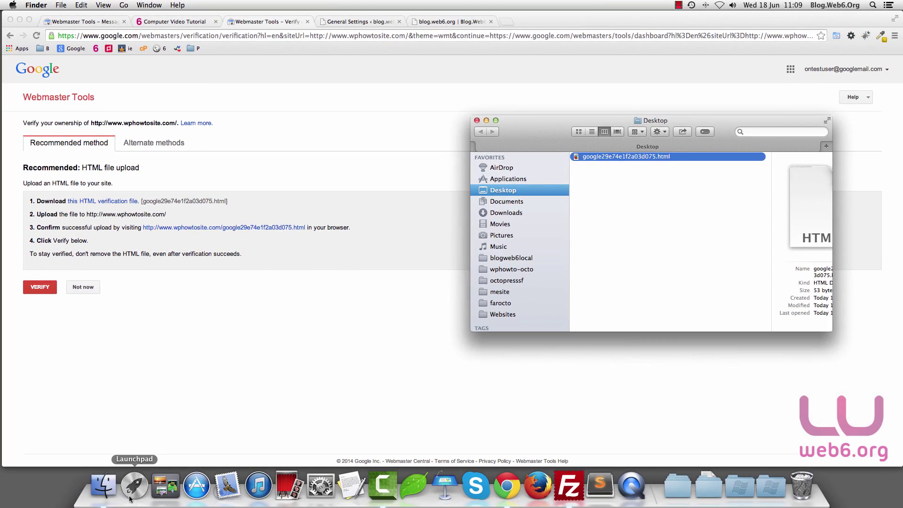
Connect FileZilla to the wphowtosite.com server from Site Manager, trusting its host key.
left_click(569, 492)
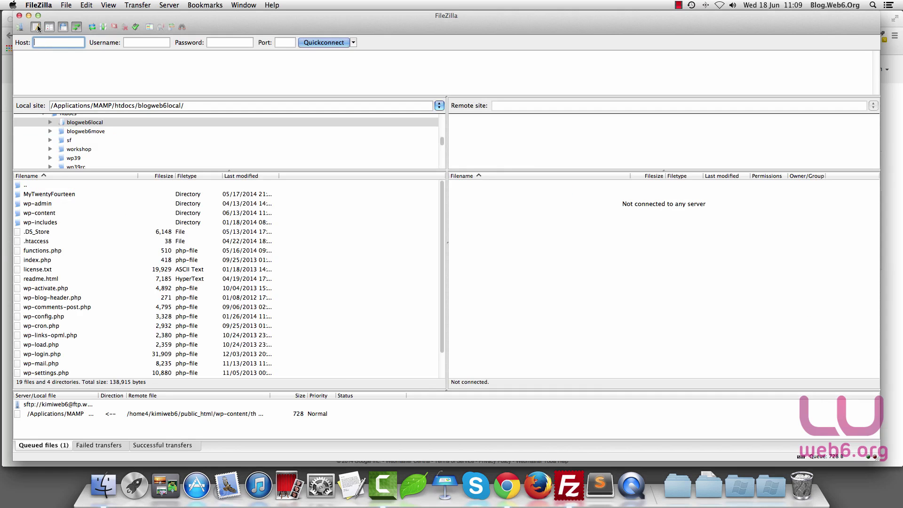
left_click(22, 29)
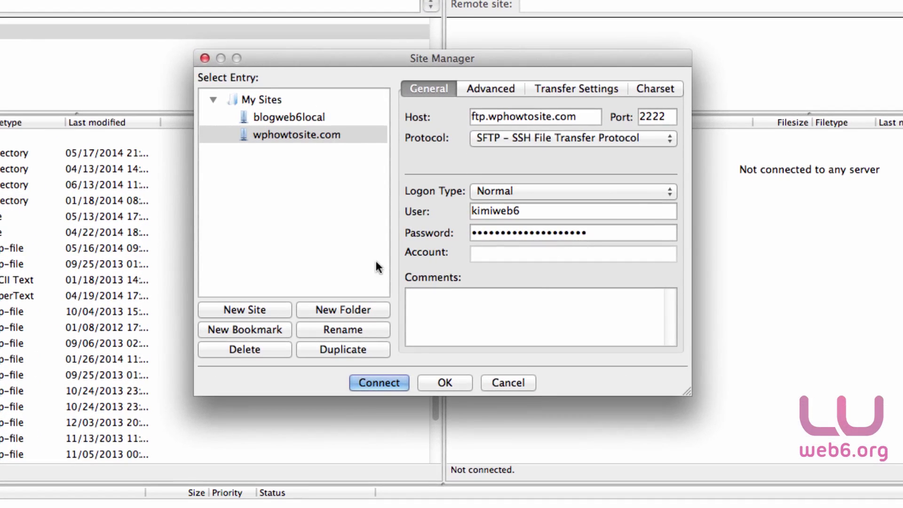
left_click(377, 382)
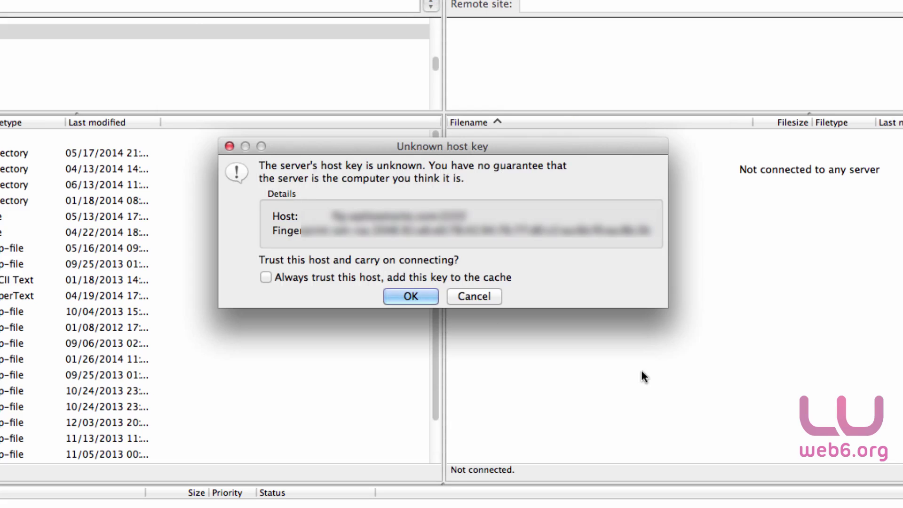
left_click(395, 294)
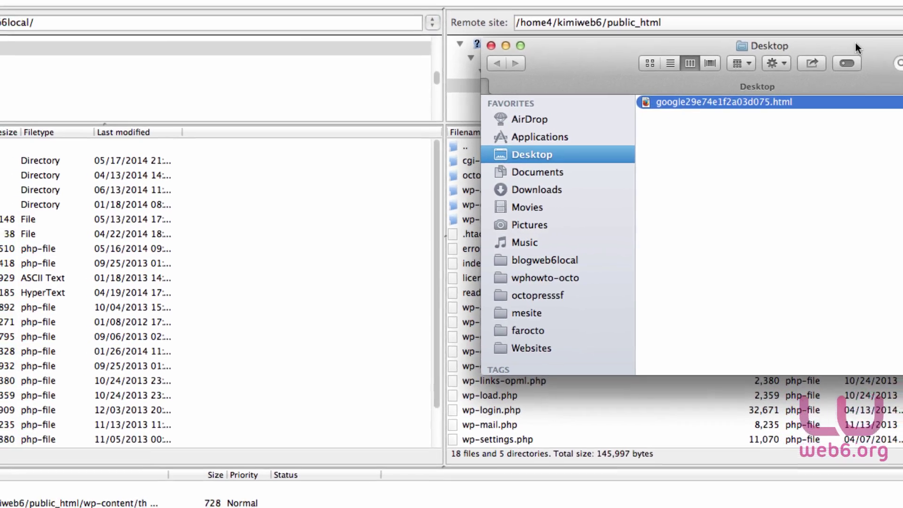
Drag google29e74e1f2a03d075.html from Finder into public_html, then close Finder.
left_click_drag(856, 44, 302, 76)
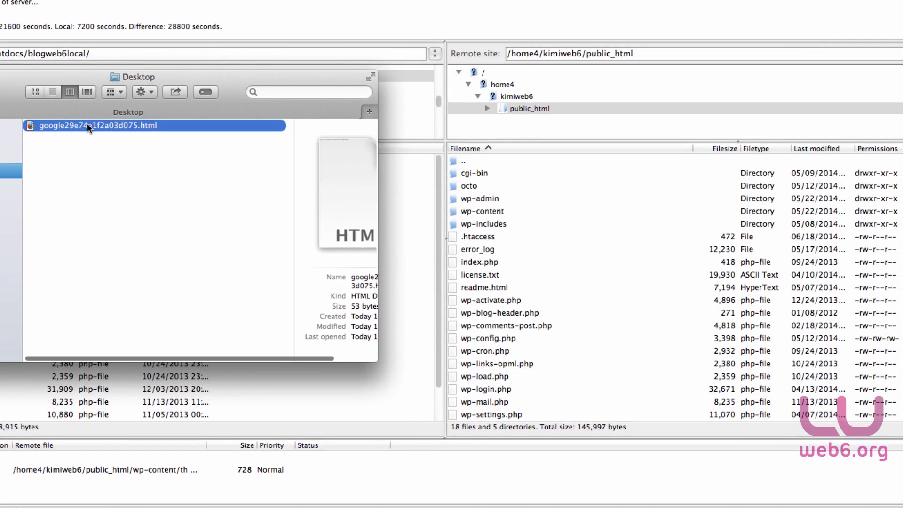
left_click_drag(87, 123, 598, 283)
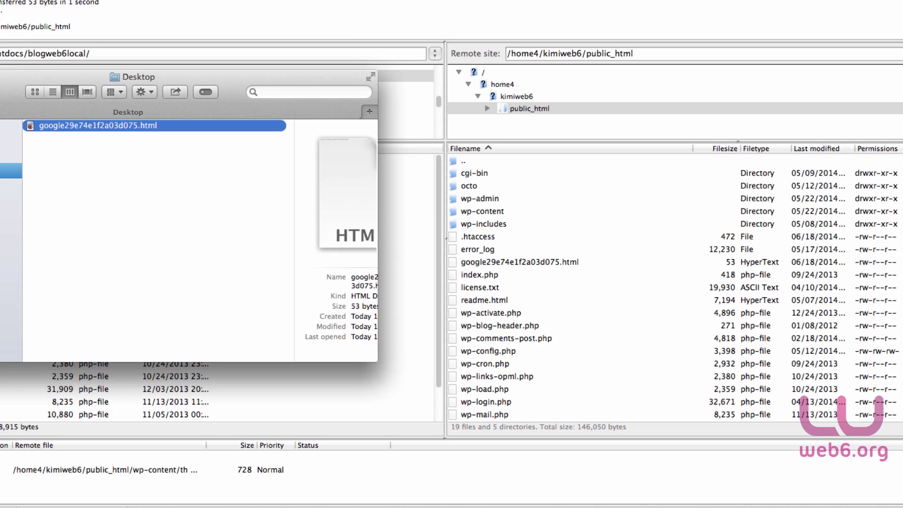
key("super+w")
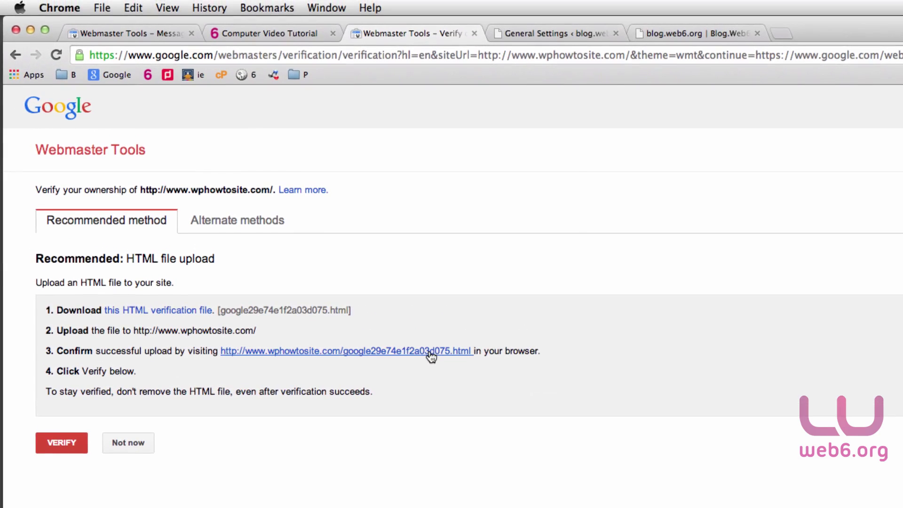
left_click_drag(432, 356, 817, 32)
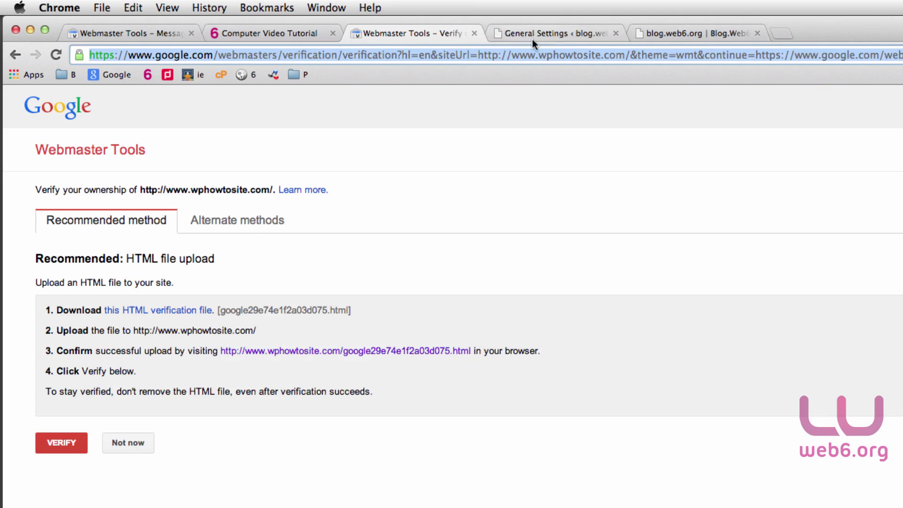
left_click(47, 445)
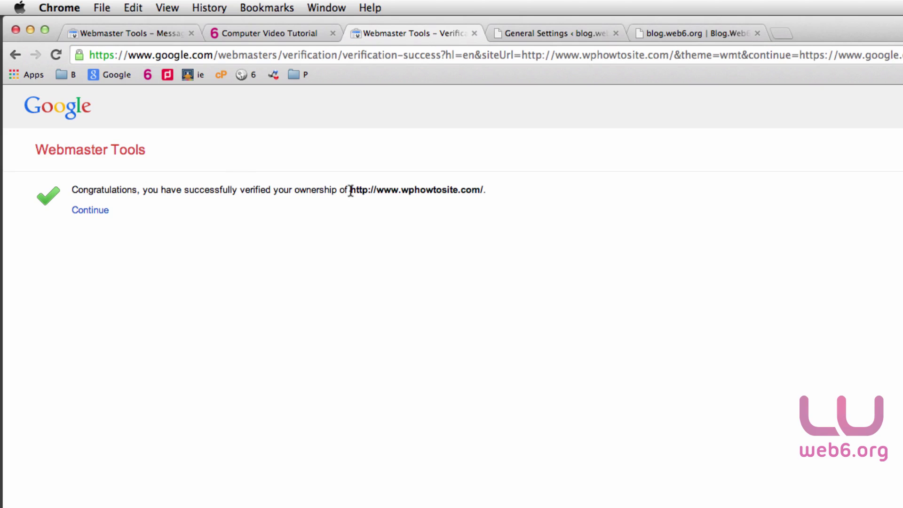
left_click_drag(351, 190, 480, 190)
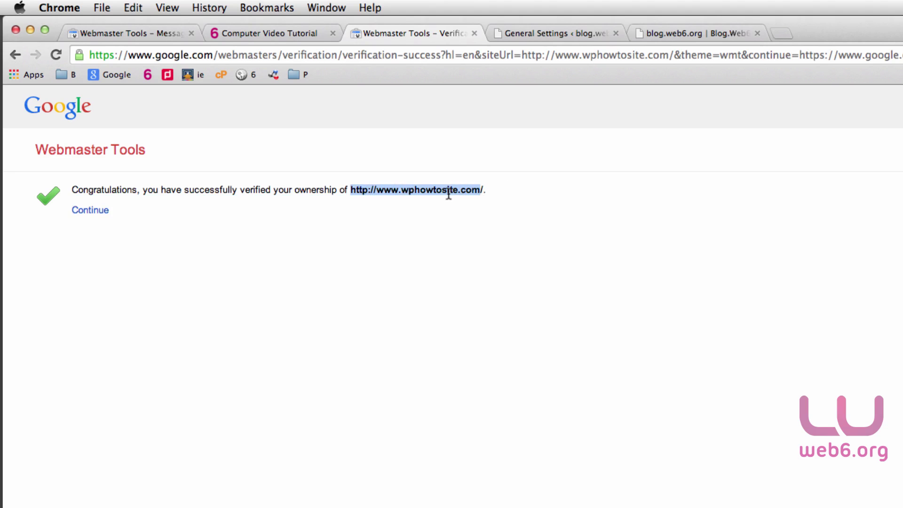
left_click(710, 34)
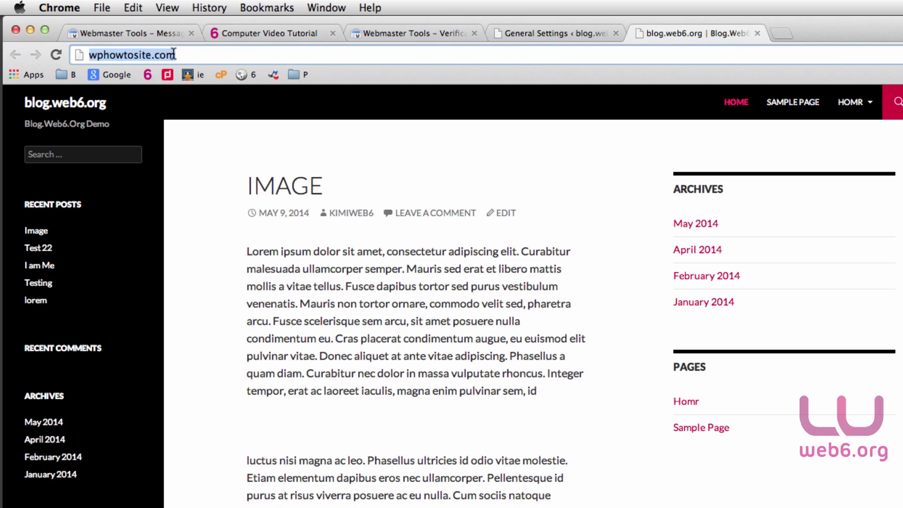
left_click(437, 42)
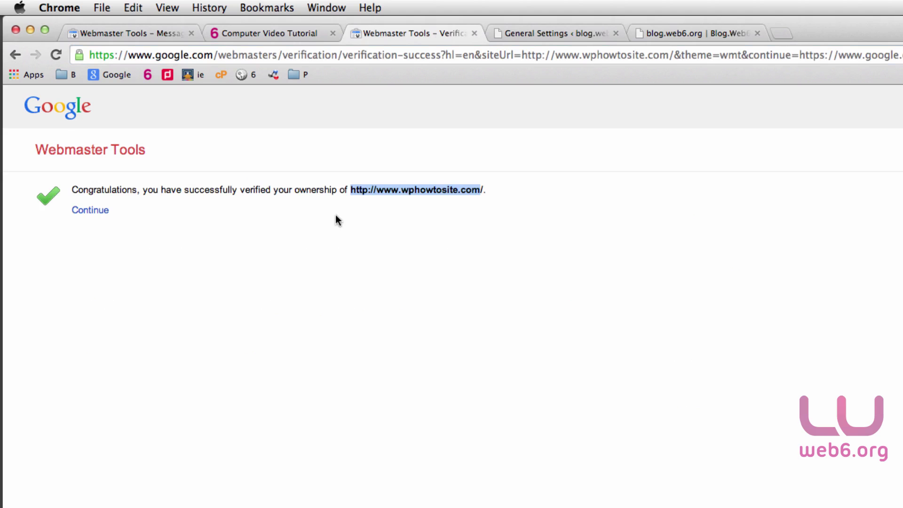
Load the blog's /sitemap.xml page and select 'sitemap.xml' in the address bar.
left_click(84, 211)
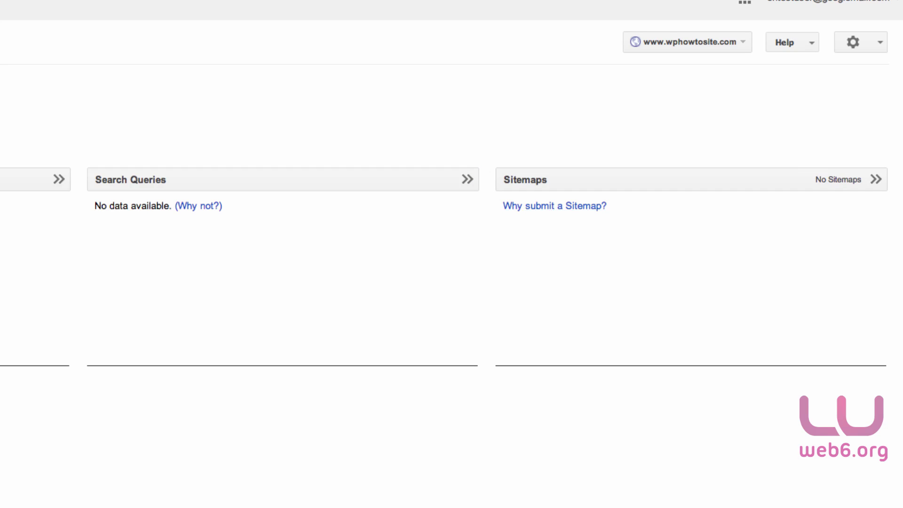
left_click(177, 21)
left_click(154, 37)
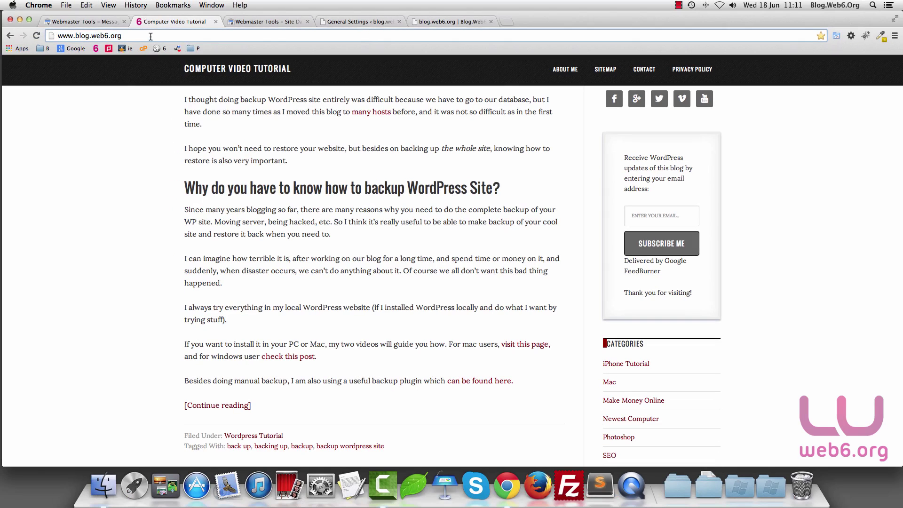
type("/")
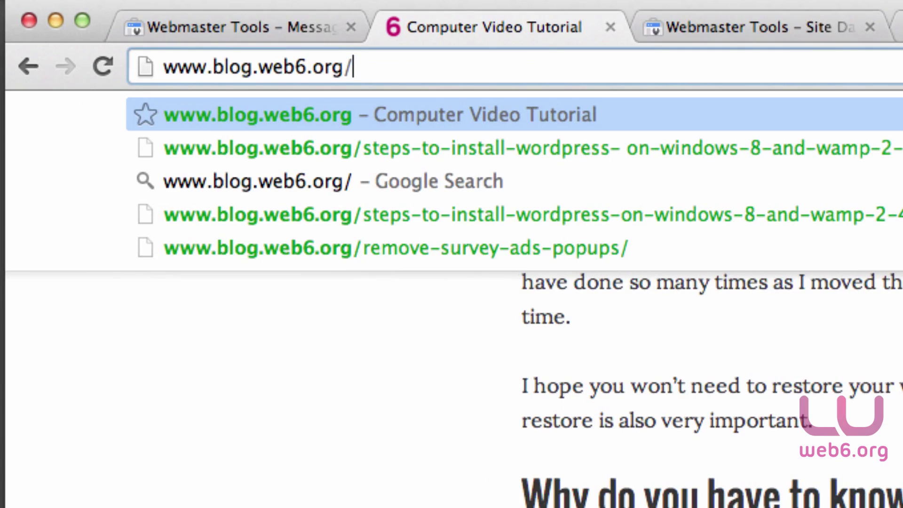
type("site")
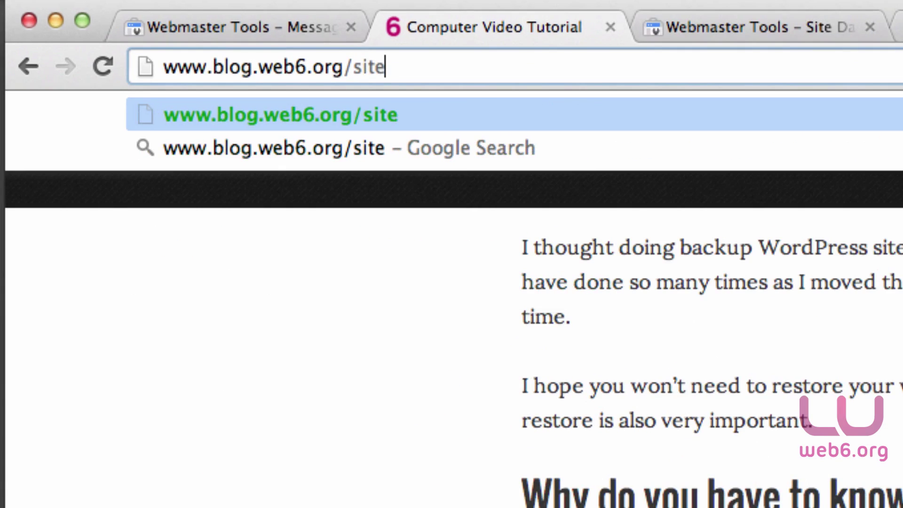
type("map.xml")
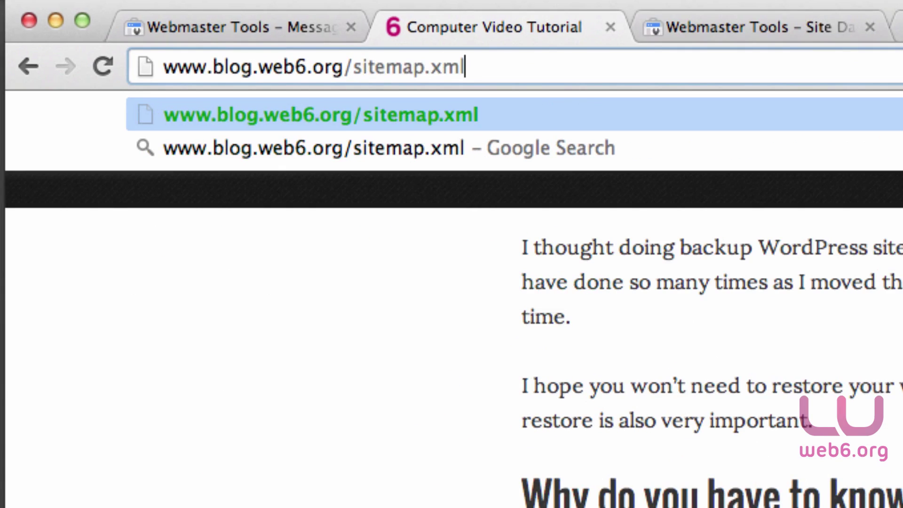
key("Return")
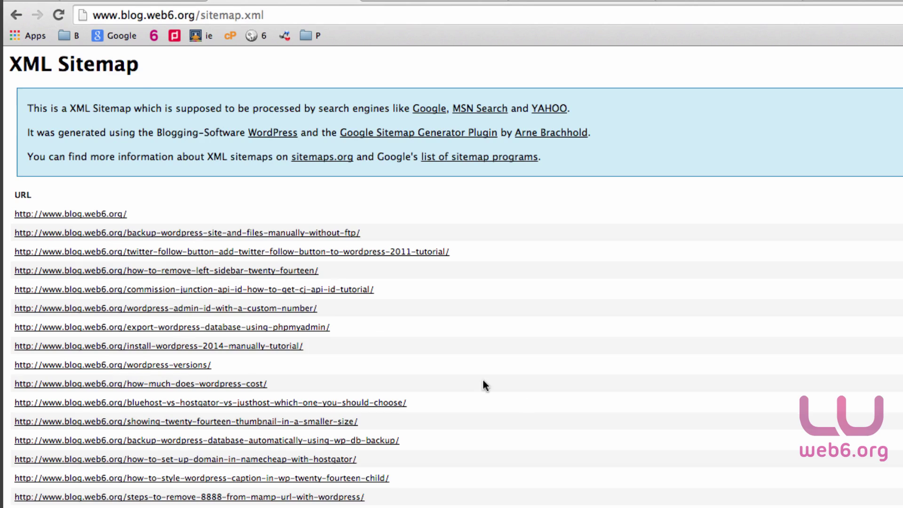
double_click(238, 15)
left_click_drag(238, 15, 267, 16)
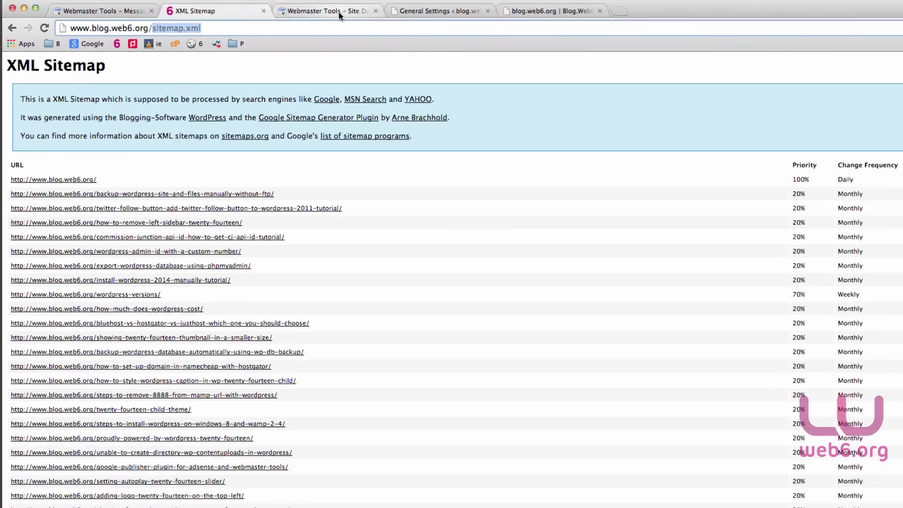
In the WordPress admin, search Add New plugins for 'sitemap.xml generator'.
key("ctrl+Tab")
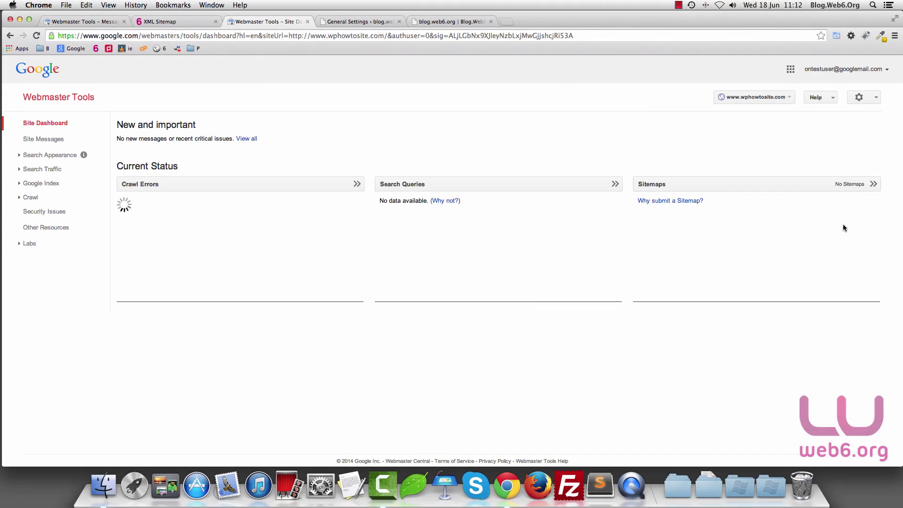
left_click(422, 21)
left_click(364, 23)
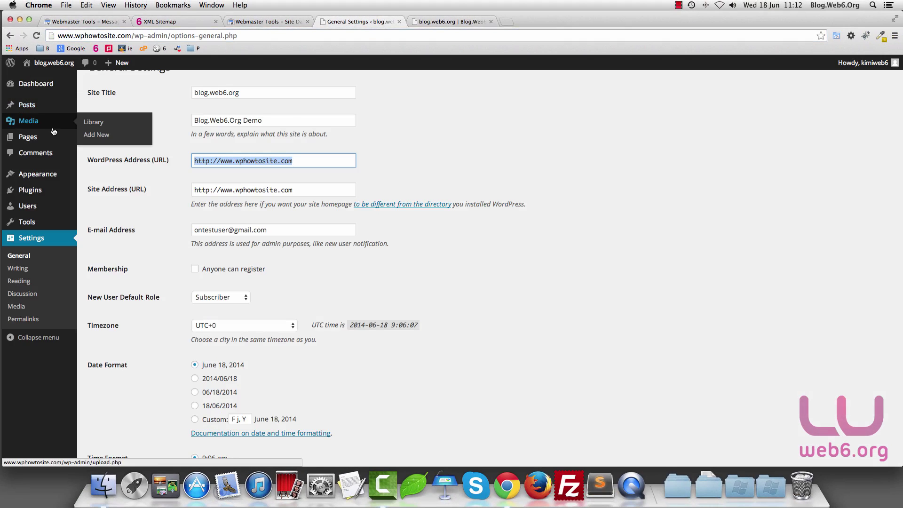
mouse_move(35, 190)
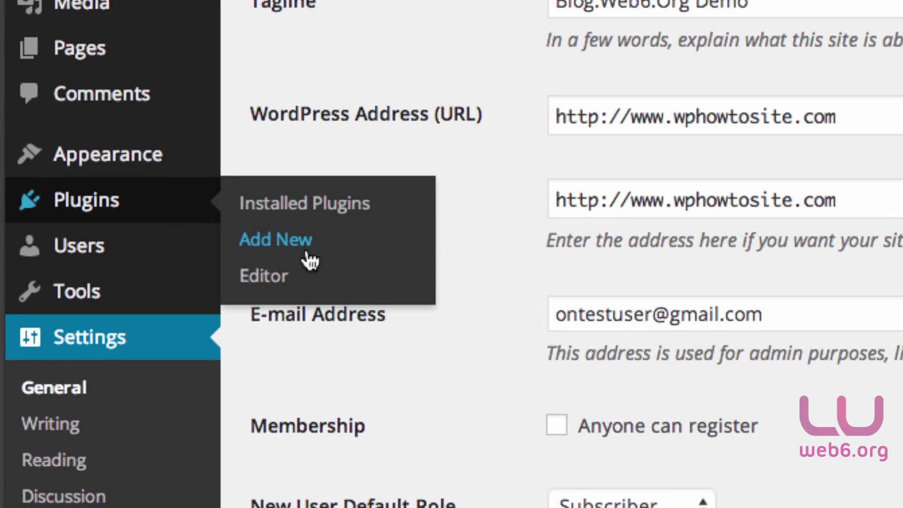
left_click(307, 257)
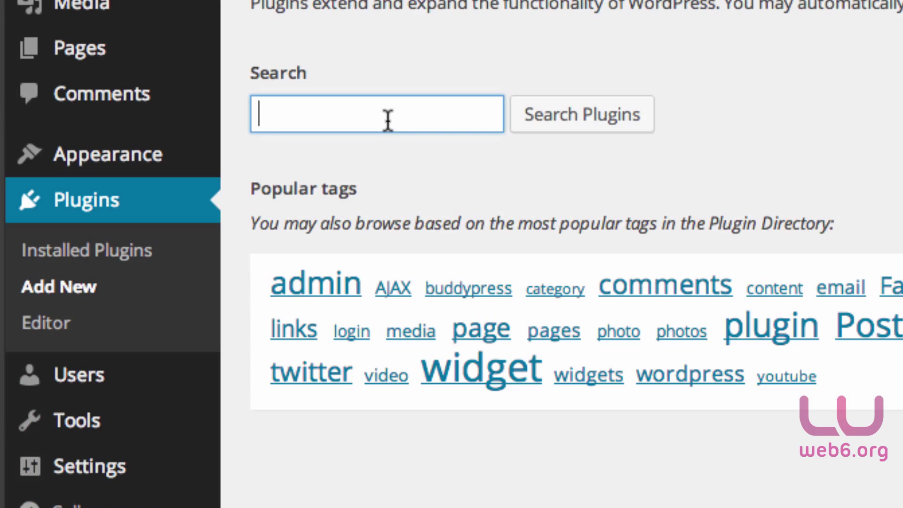
type("sitemap")
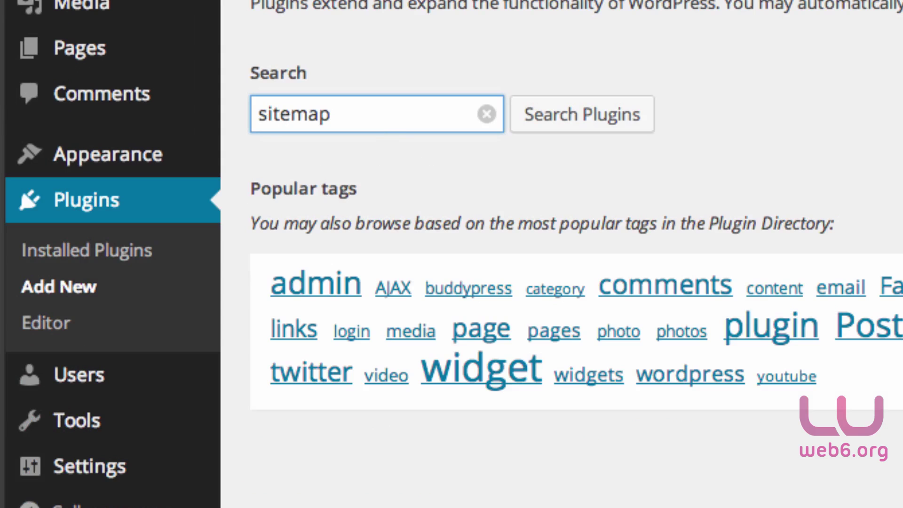
type(".xml generat")
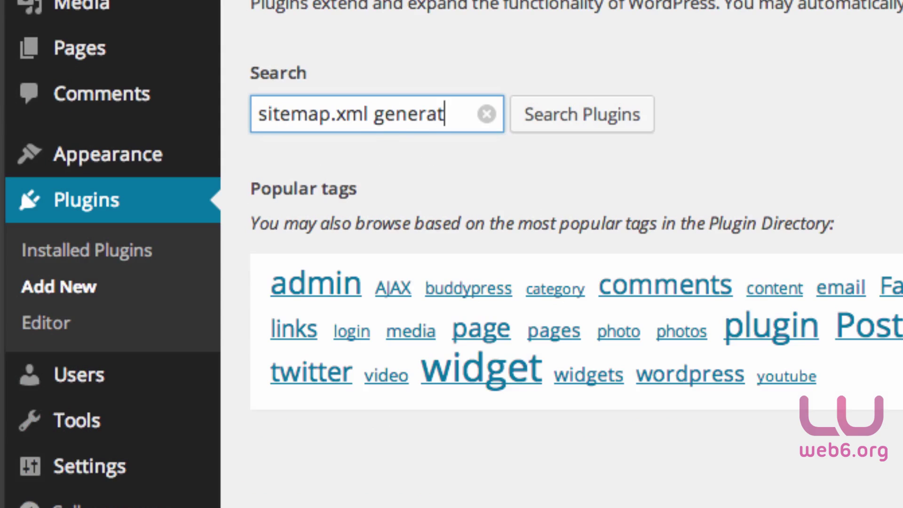
type("or")
key("Return")
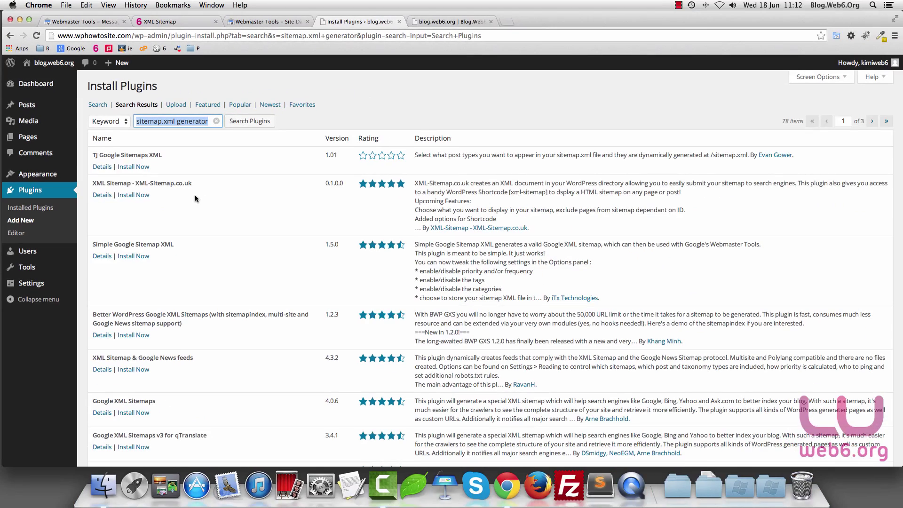
scroll(758, 290, "down", 5)
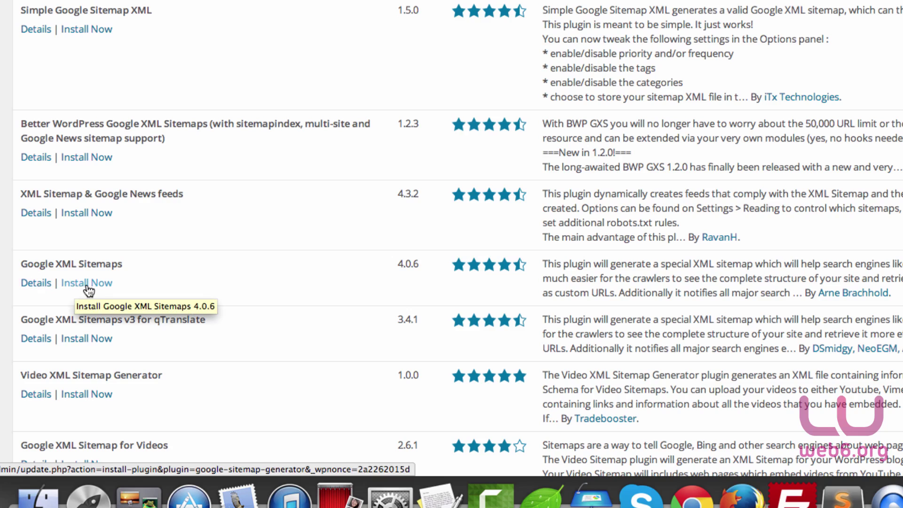
Install Google XML Sitemaps, open Settings > XML-Sitemap, and open the sitemap index URL in a new tab.
left_click(87, 284)
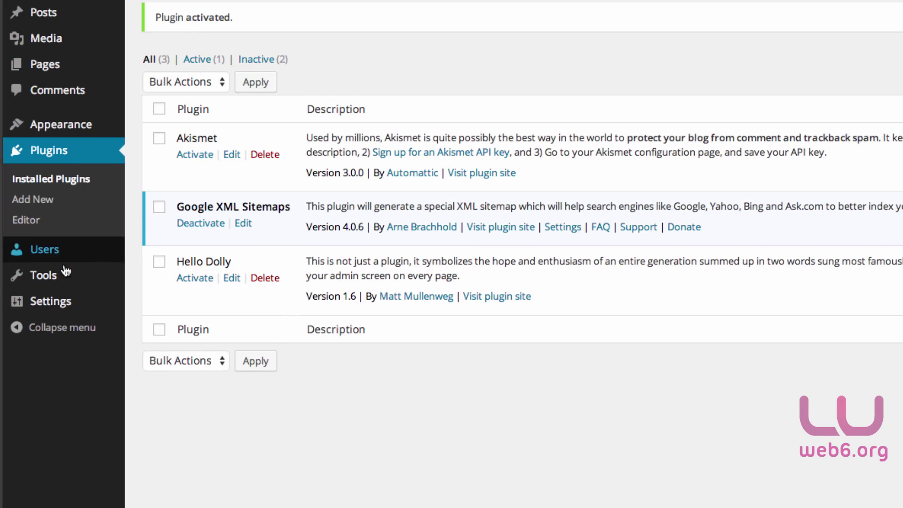
mouse_move(47, 280)
mouse_move(49, 304)
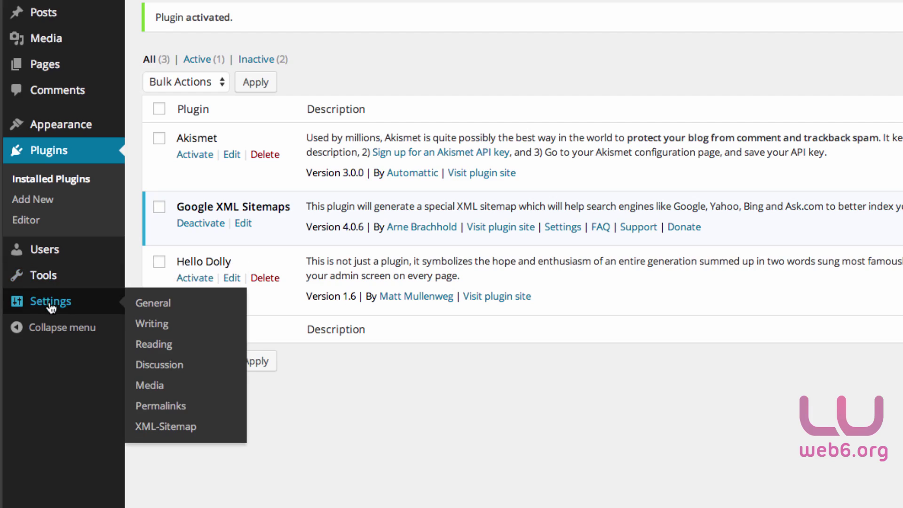
left_click(172, 437)
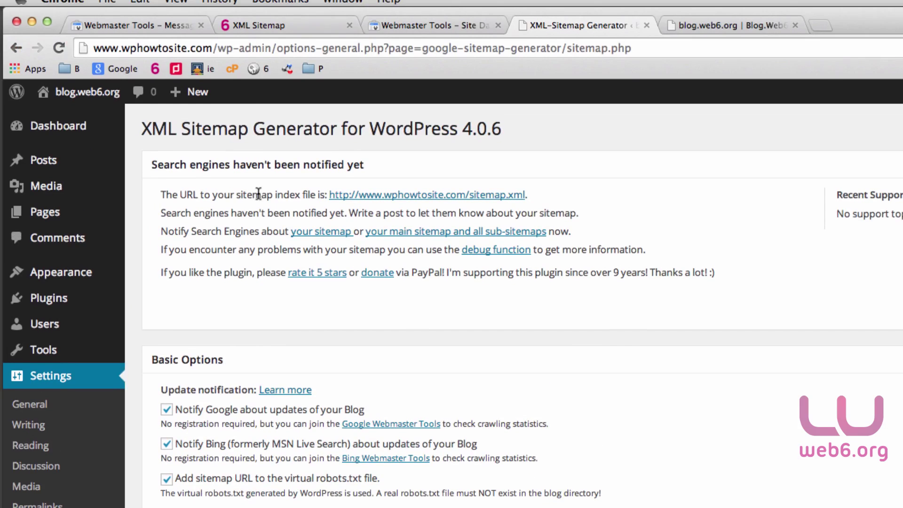
scroll(399, 196, "down", 1)
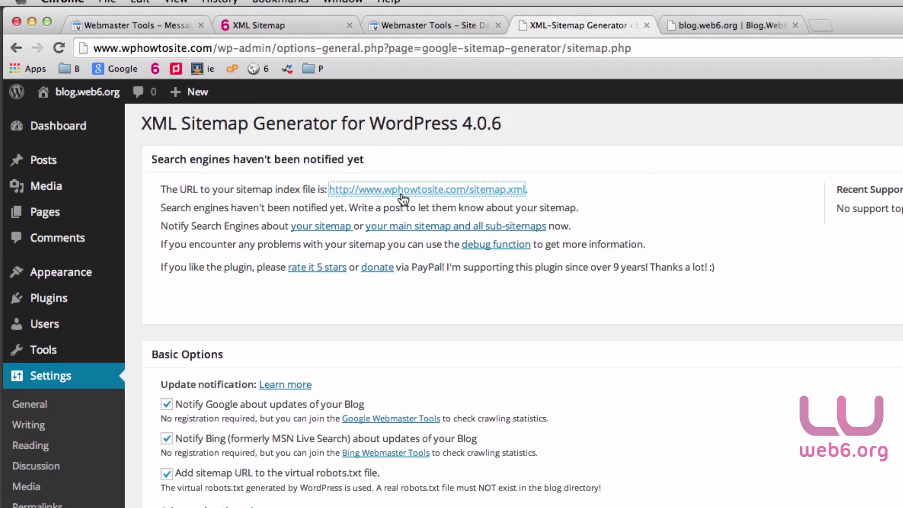
left_click_drag(403, 189, 867, 23)
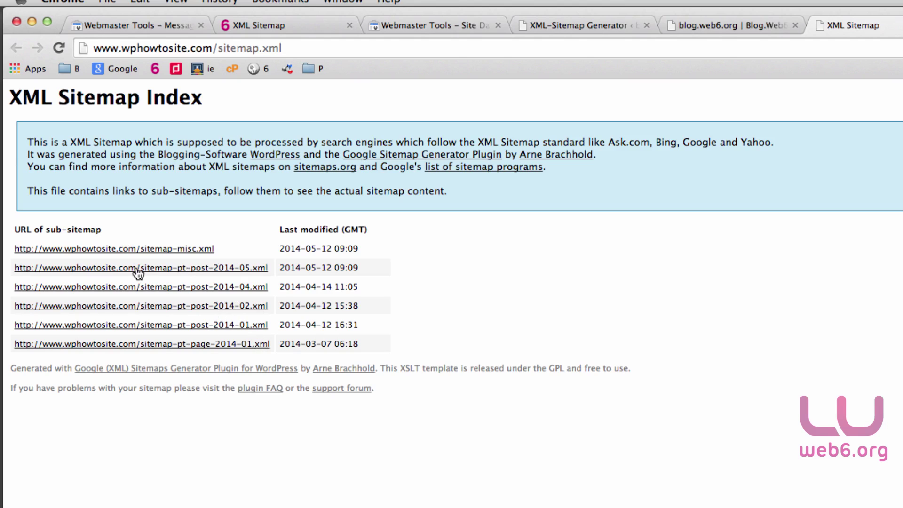
left_click(307, 43)
right_click(160, 45)
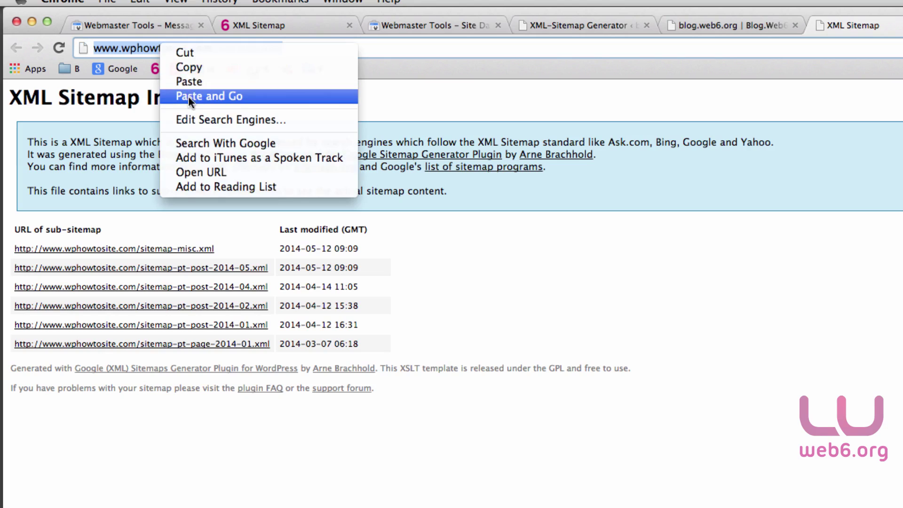
left_click(187, 69)
left_click(397, 23)
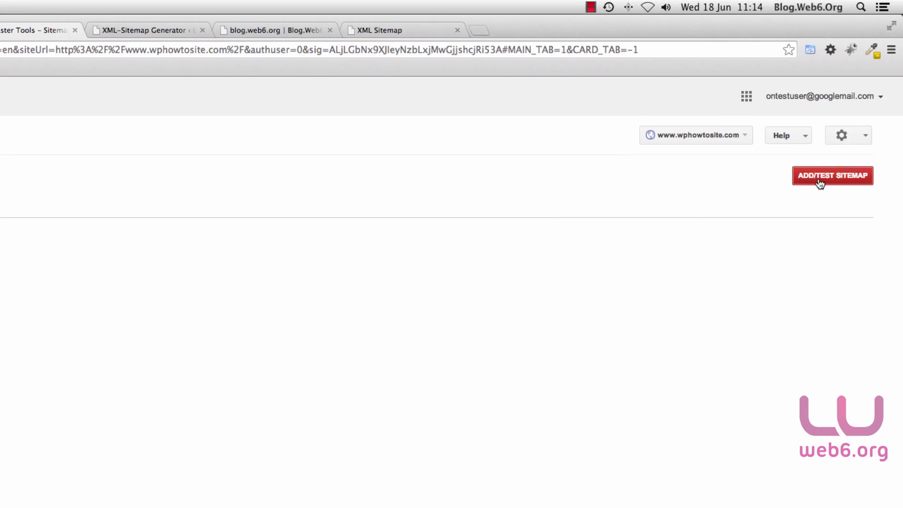
Submit sitemap.xml as the site's sitemap via ADD/TEST SITEMAP.
left_click(819, 184)
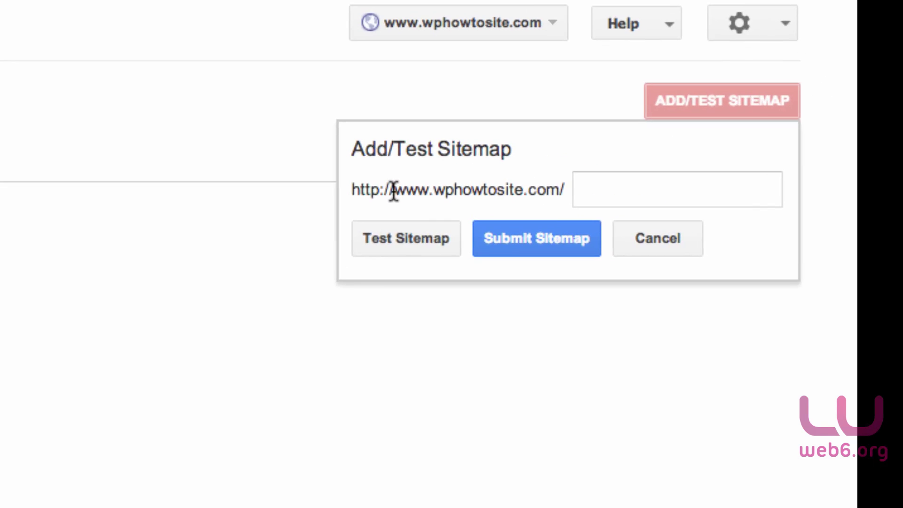
left_click_drag(393, 190, 574, 192)
left_click(605, 187)
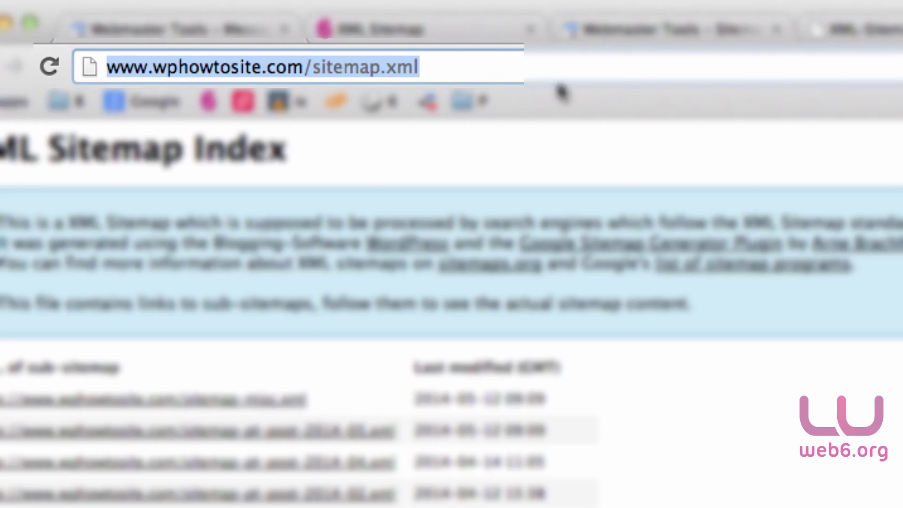
left_click(343, 66)
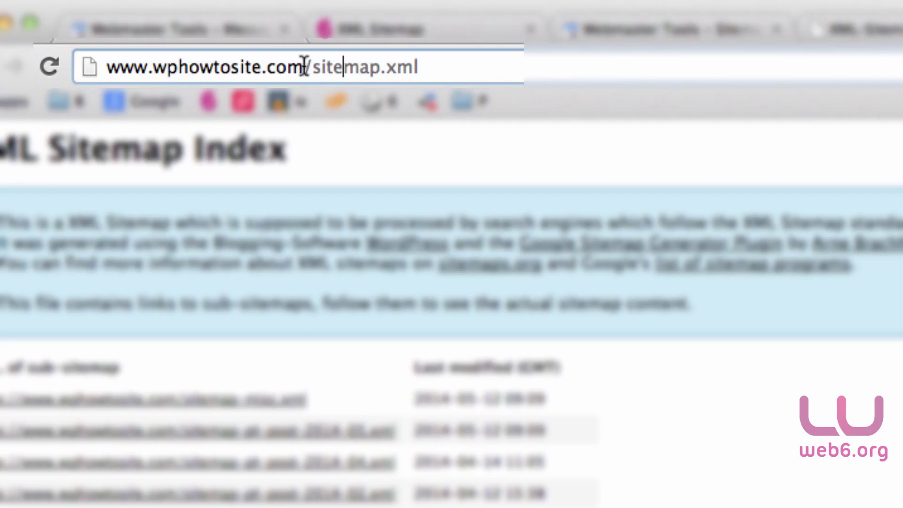
left_click_drag(310, 66, 437, 63)
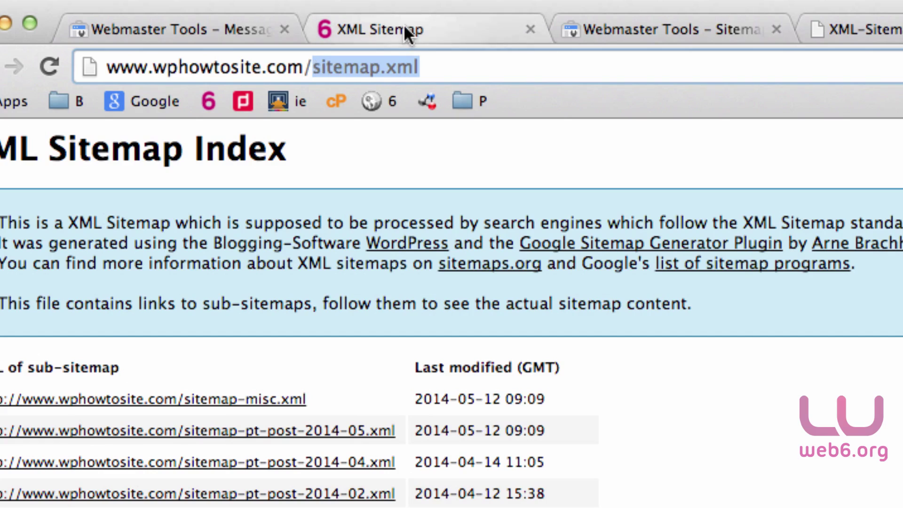
left_click(627, 27)
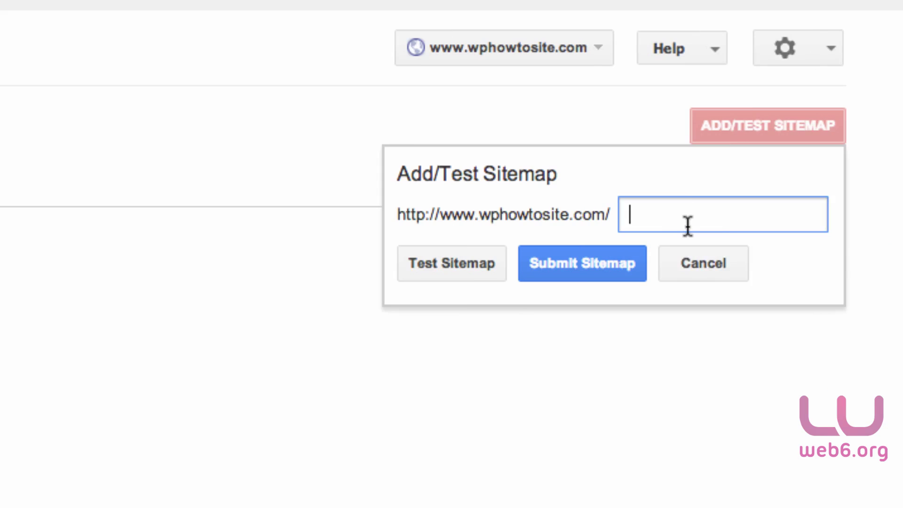
key("super+v")
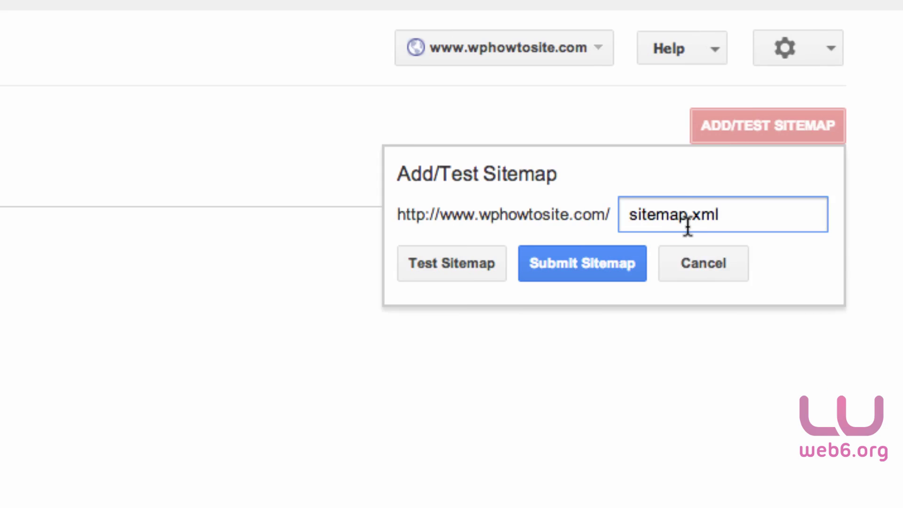
left_click(578, 277)
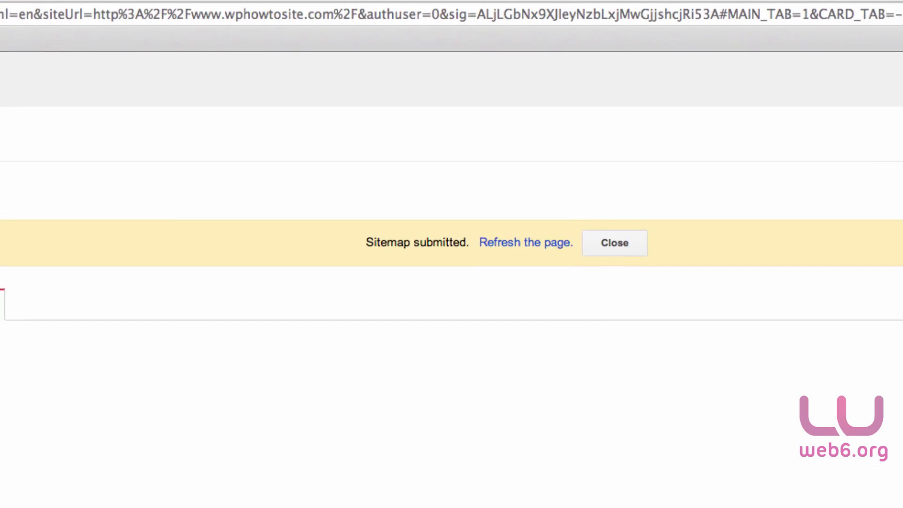
left_click(526, 250)
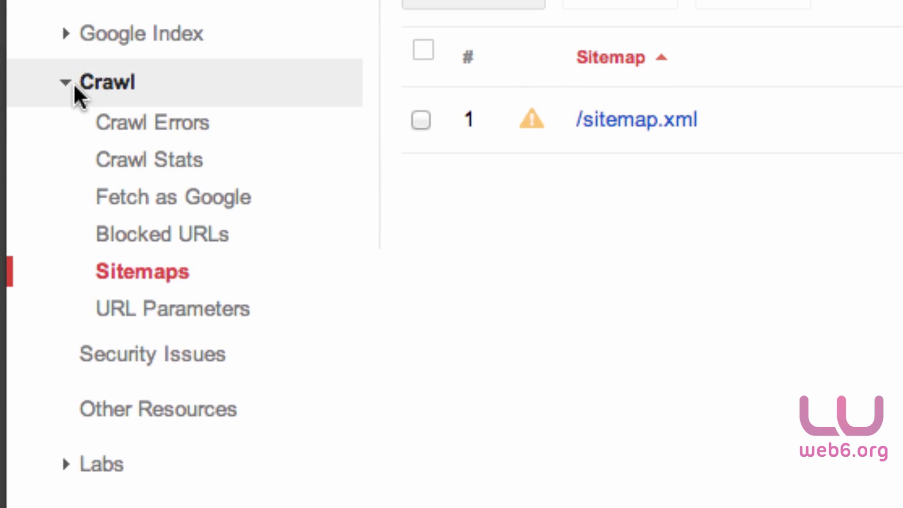
left_click(125, 271)
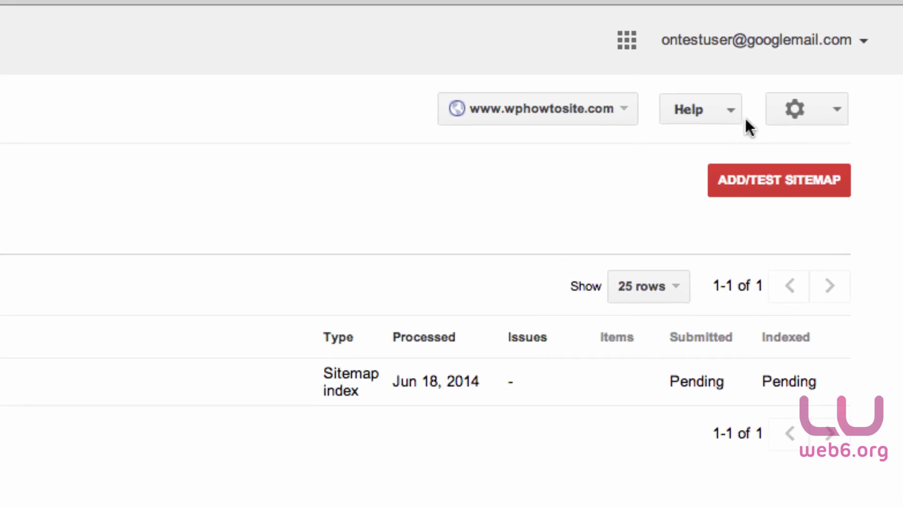
left_click(814, 108)
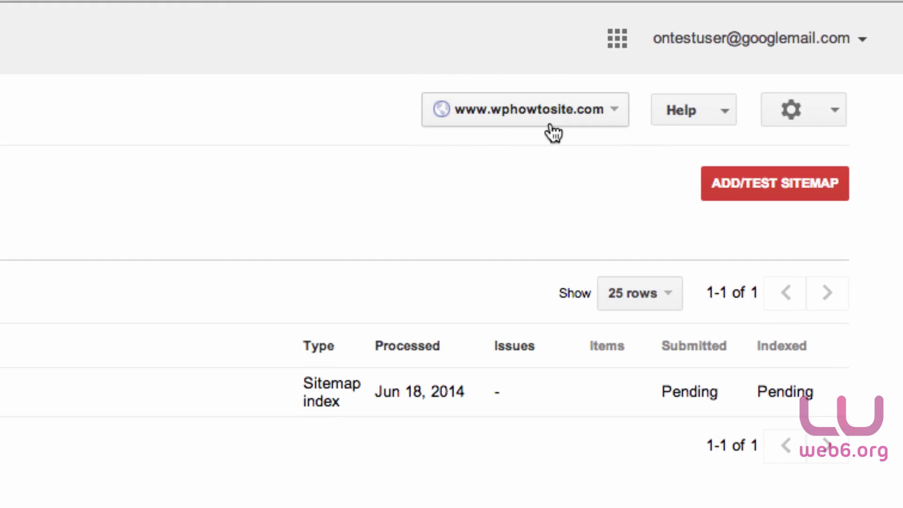
left_click(835, 118)
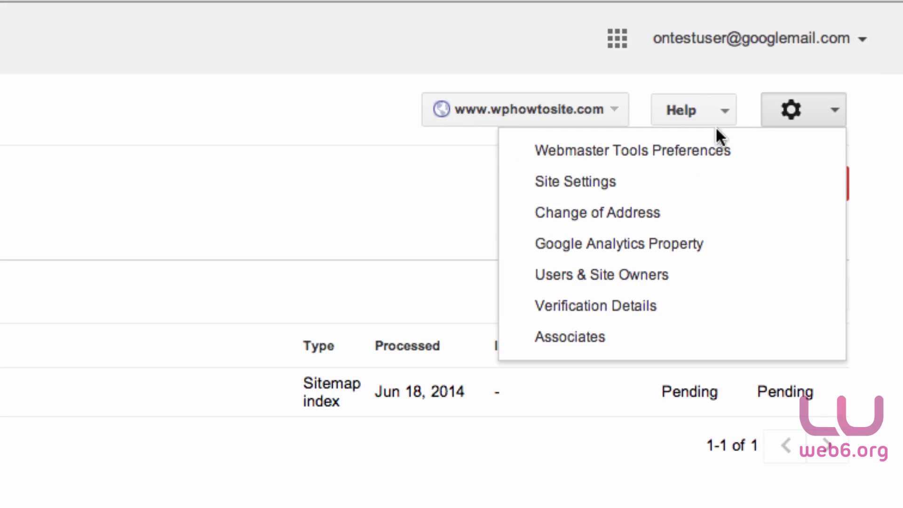
left_click(573, 188)
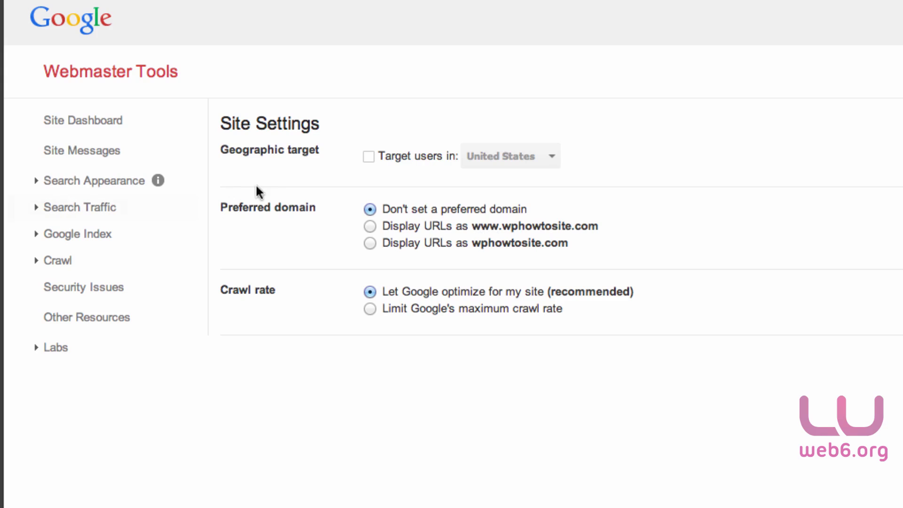
left_click(370, 227)
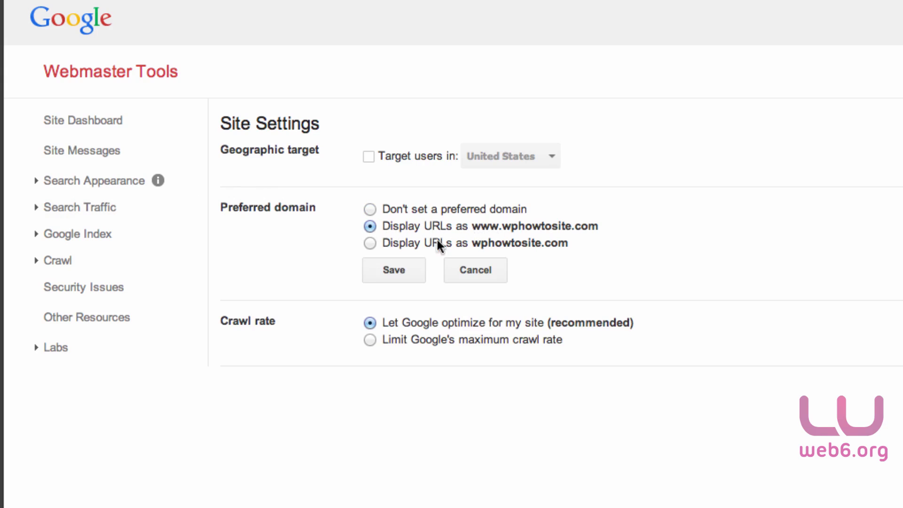
left_click(374, 269)
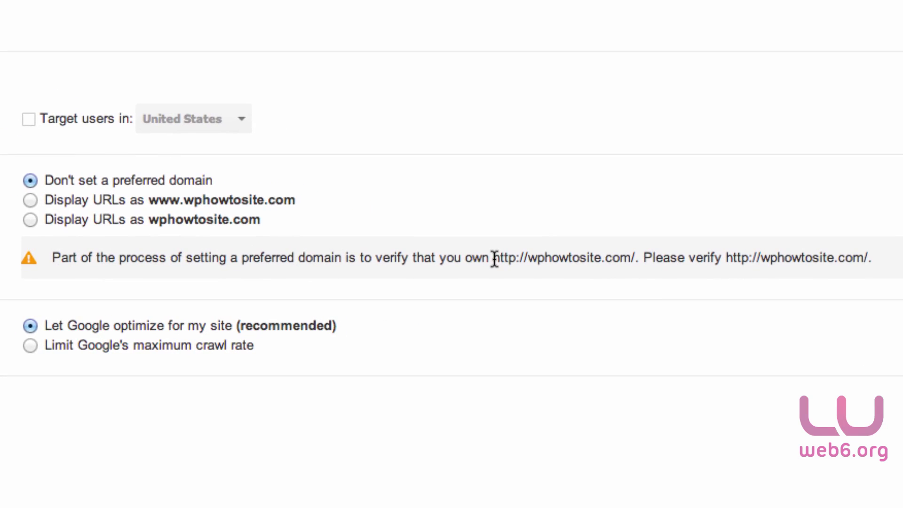
left_click_drag(494, 258, 621, 252)
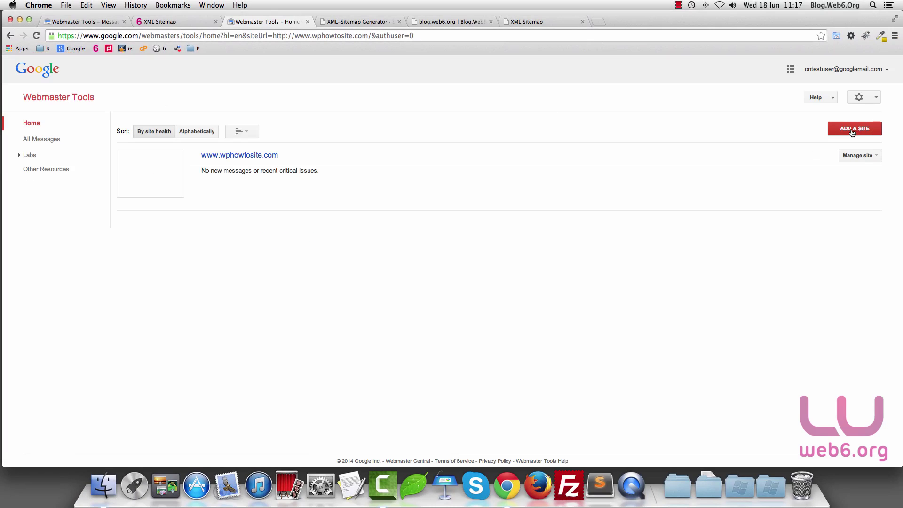
Start adding a new site and copy the site's full address from the browser.
left_click(852, 132)
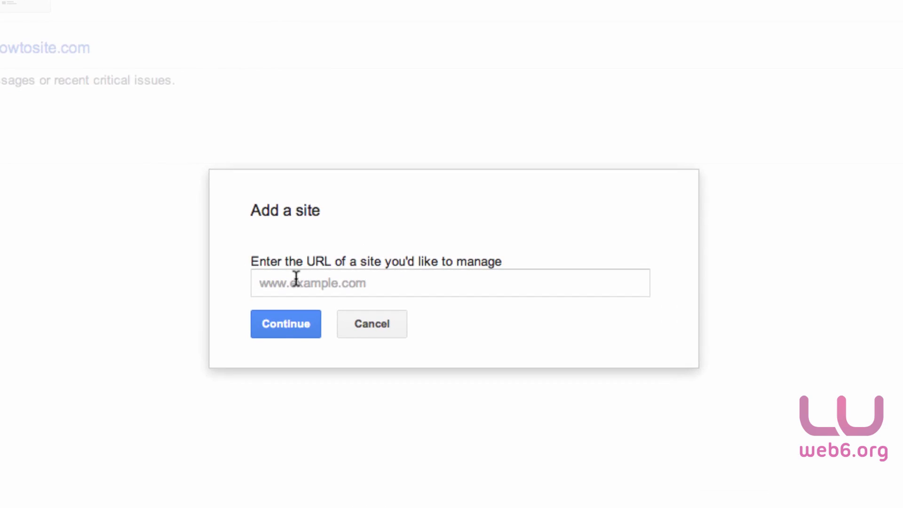
left_click(377, 267)
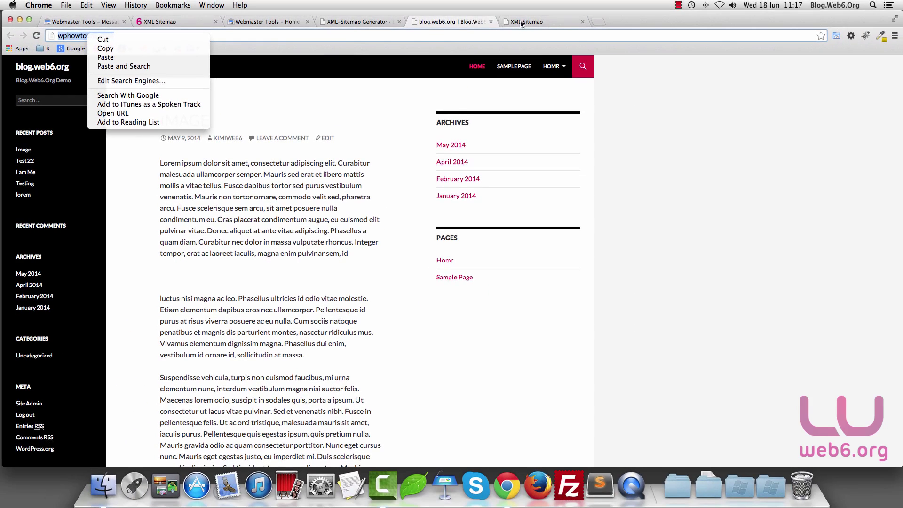
left_click(517, 20)
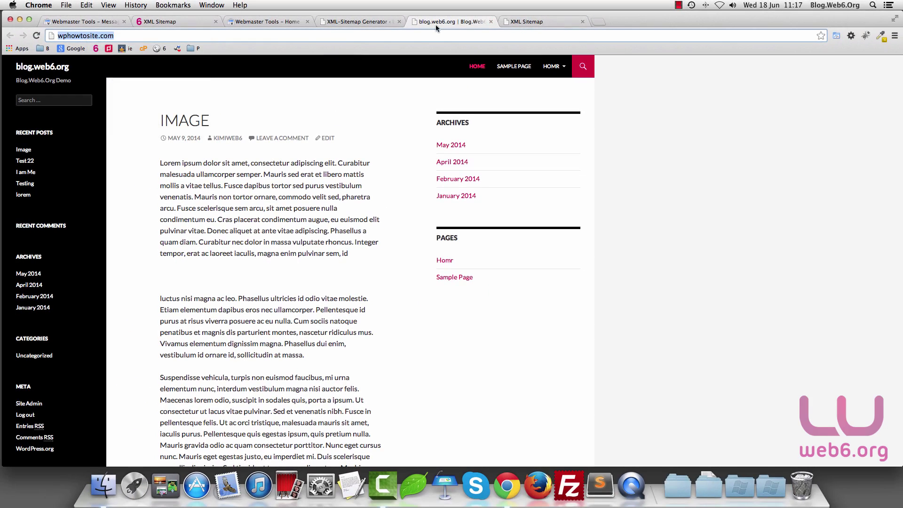
key("Return")
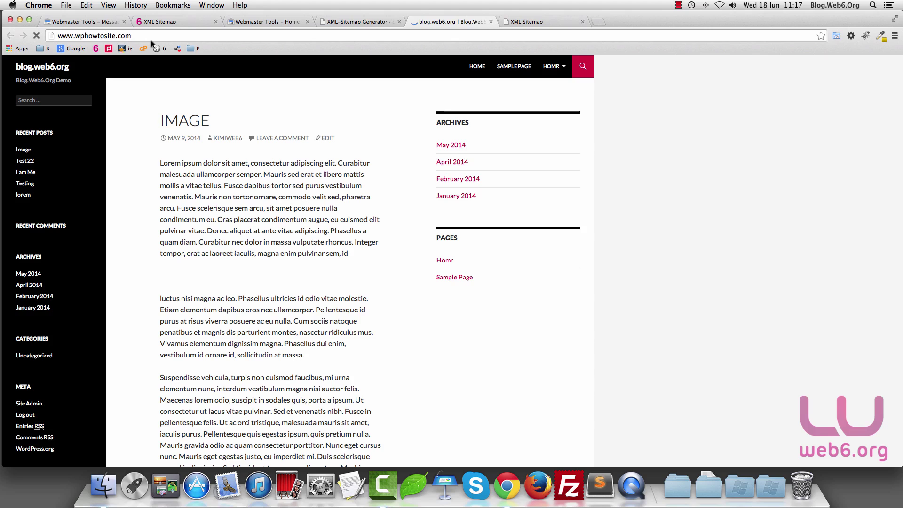
right_click(138, 38)
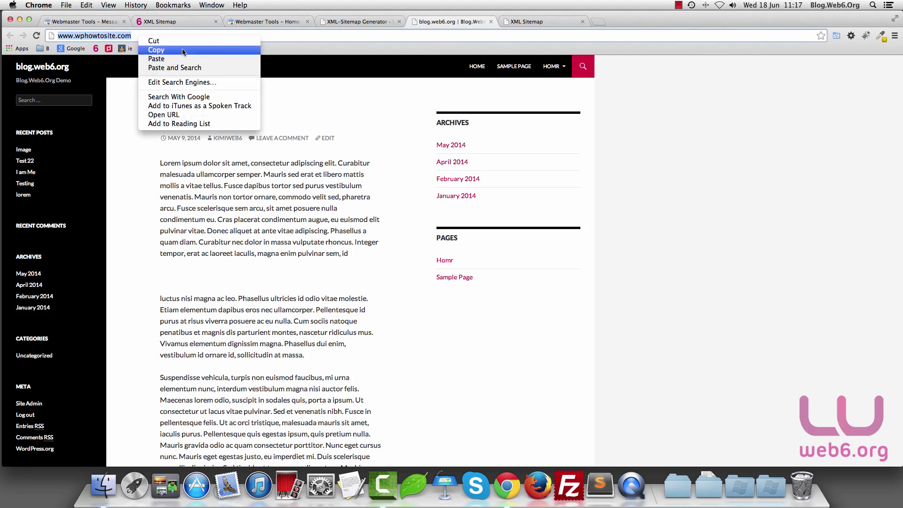
left_click(155, 51)
left_click(279, 22)
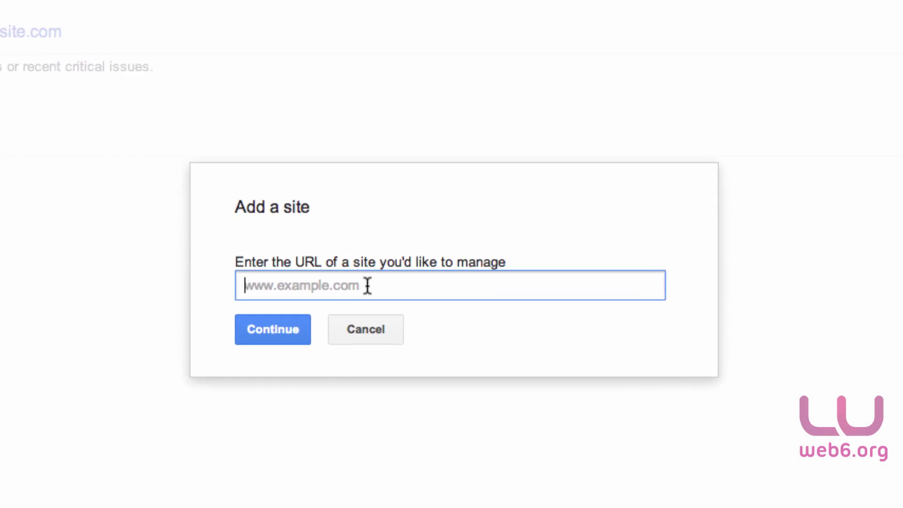
key("ctrl+v")
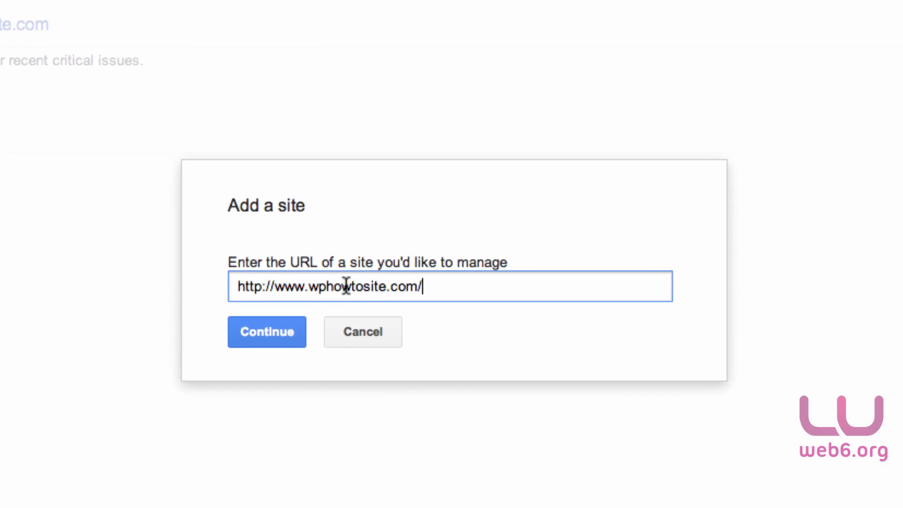
left_click_drag(305, 287, 275, 288)
key("BackSpace")
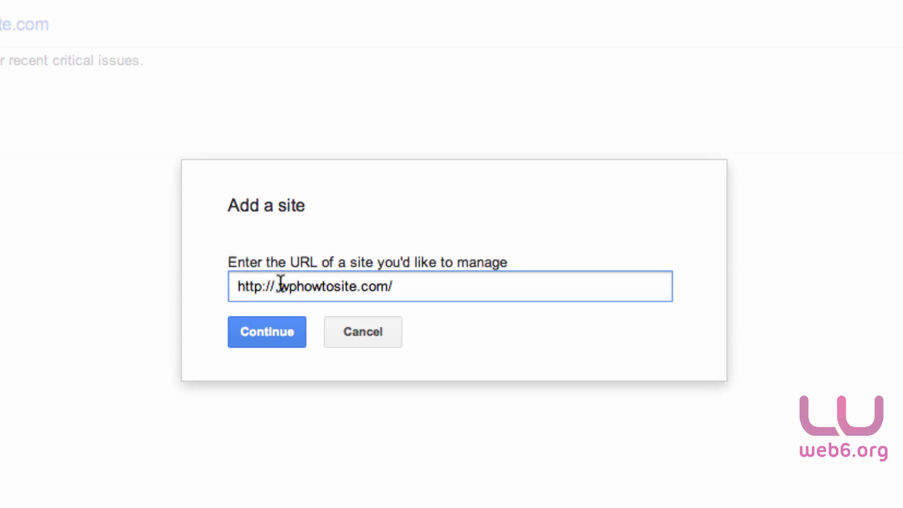
key("Delete")
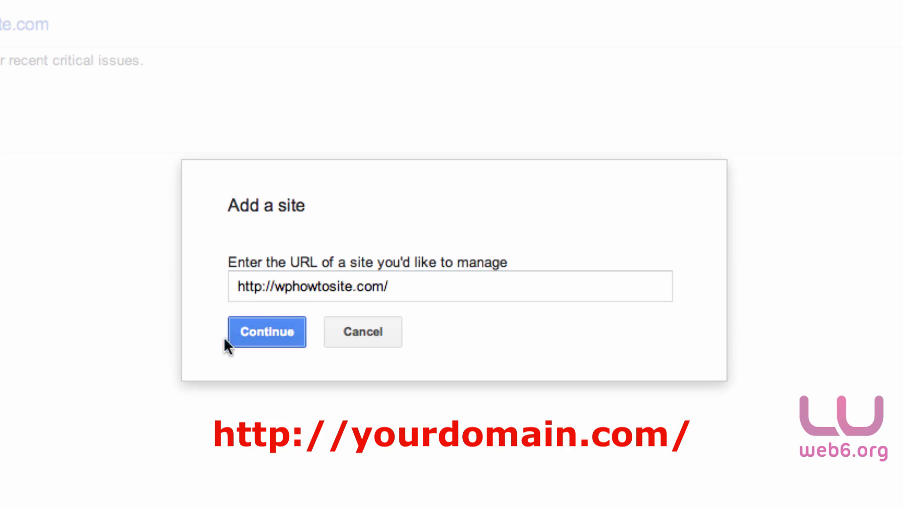
left_click(242, 341)
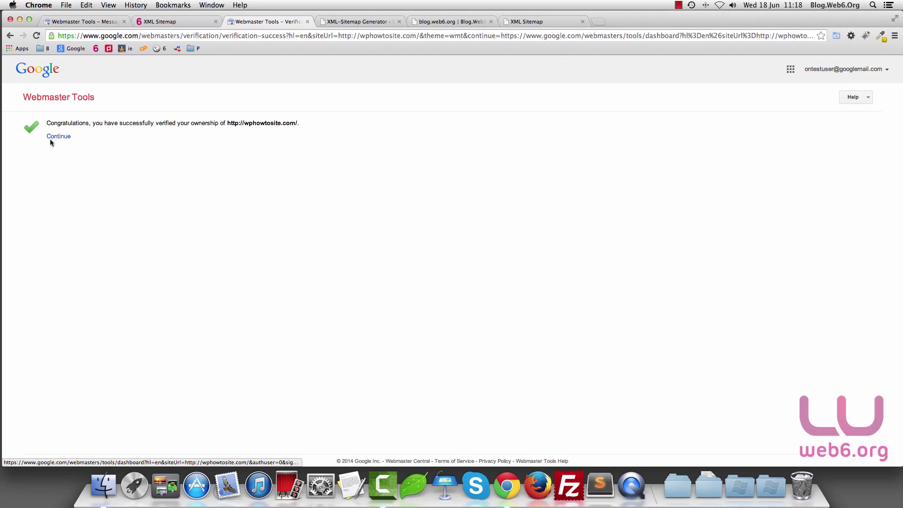
left_click(66, 137)
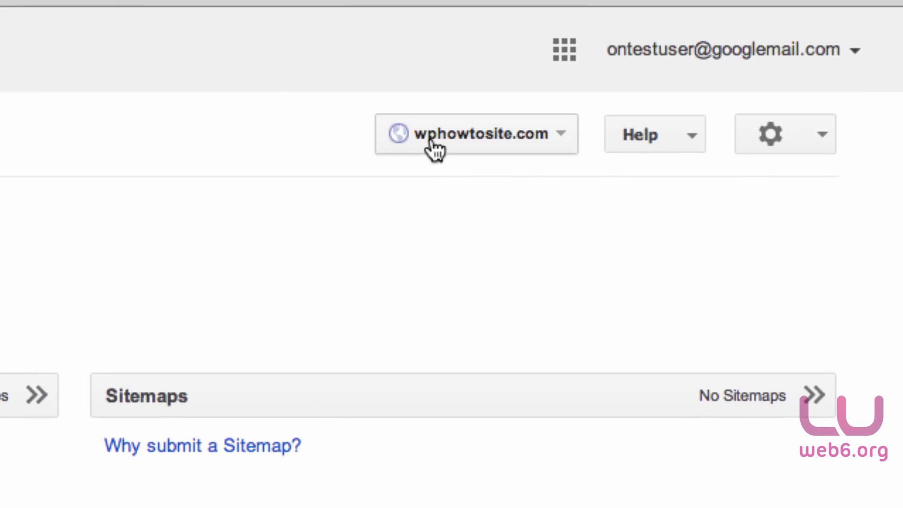
left_click(551, 151)
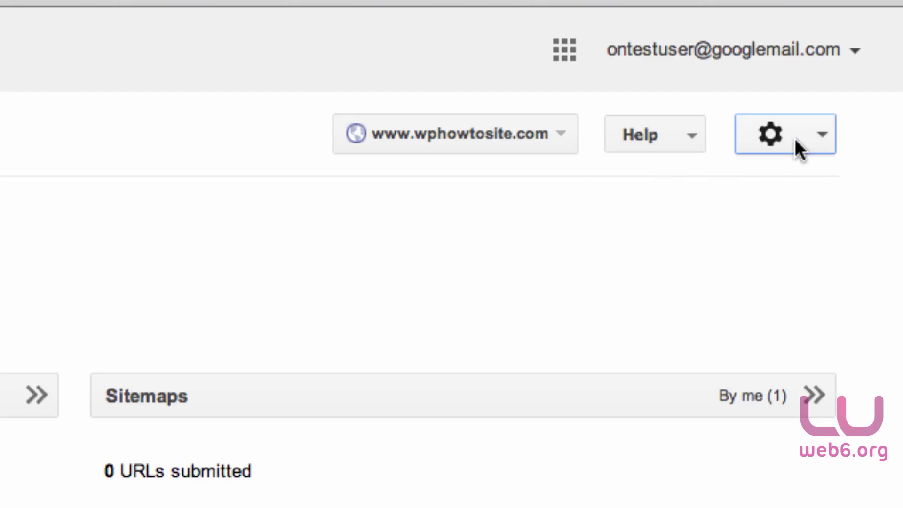
left_click(806, 140)
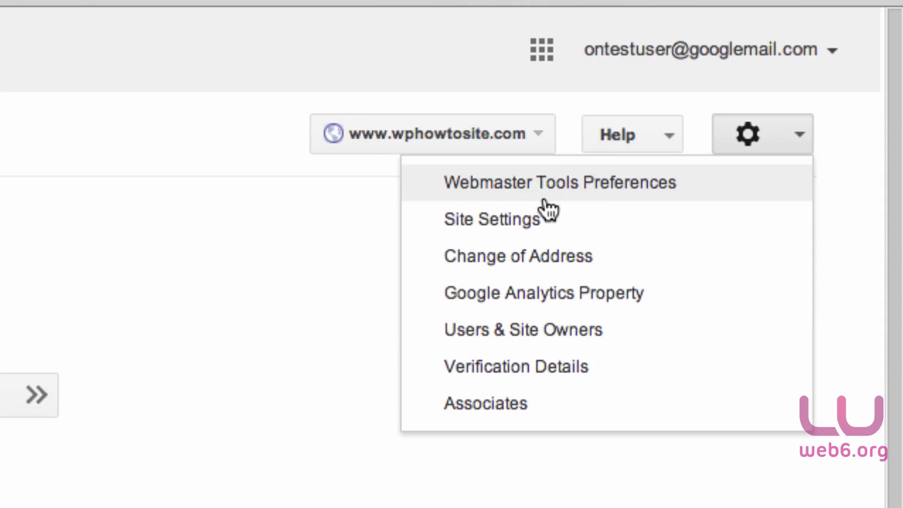
left_click(435, 227)
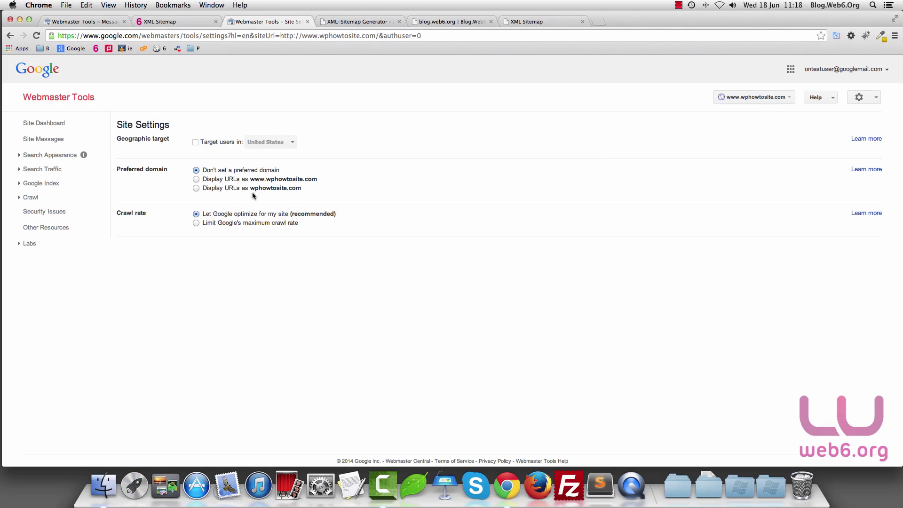
left_click(195, 179)
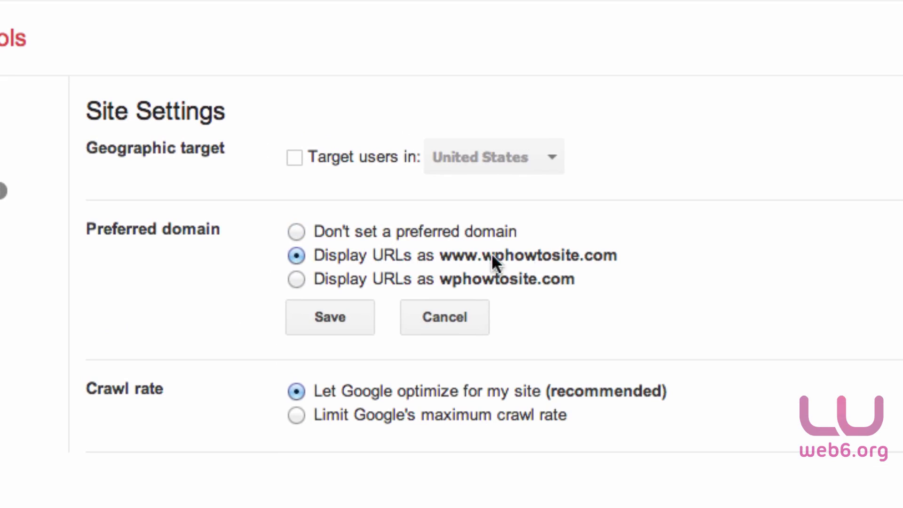
left_click(331, 314)
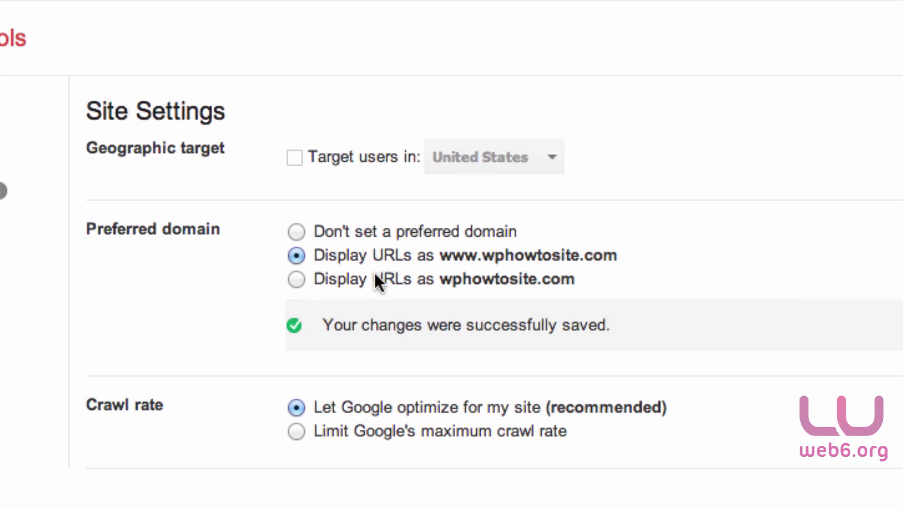